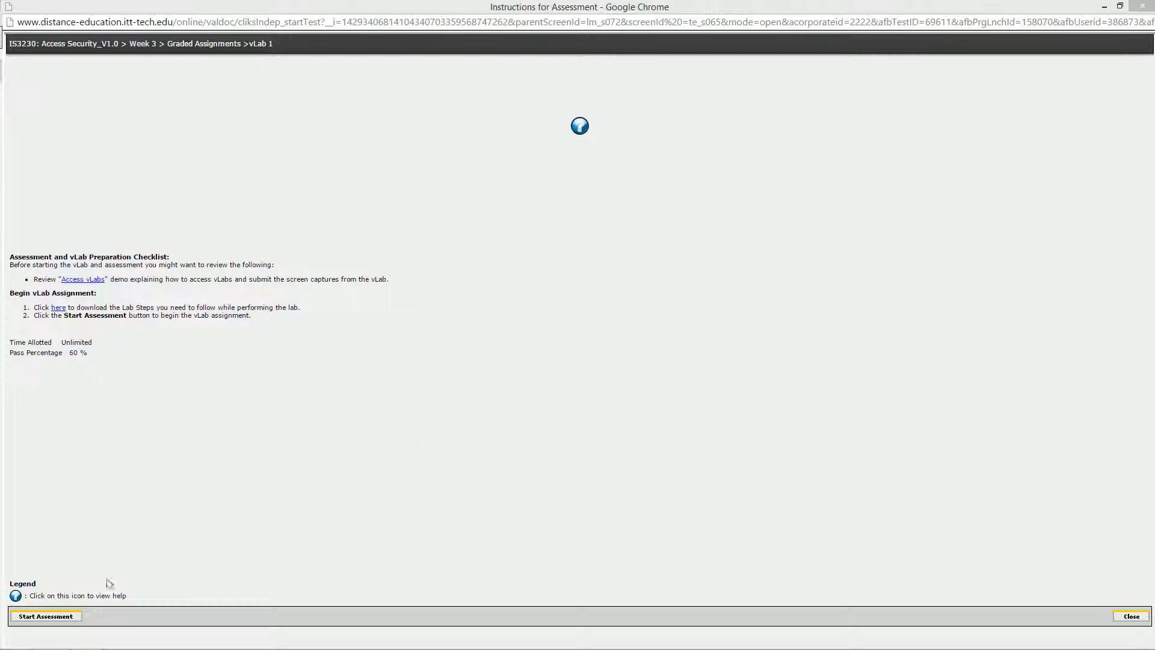
# Step: Start the vLab 1 assessment, review the submission requirements and launch the vLab
pyautogui.click(55, 617)
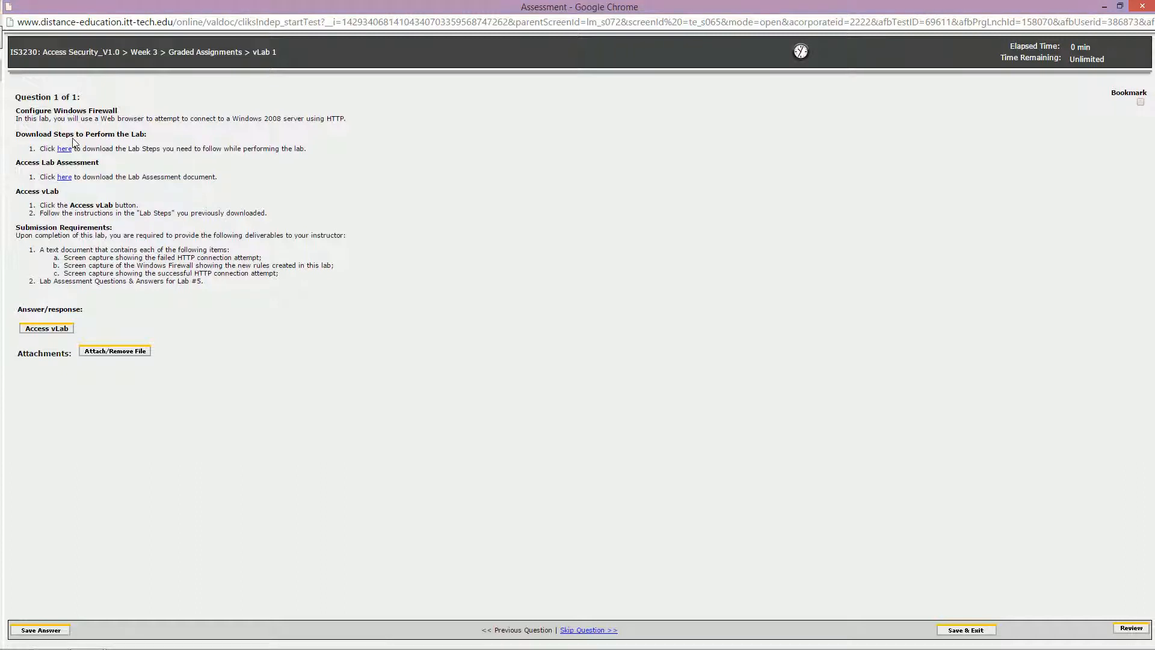
pyautogui.moveTo(63, 256); pyautogui.dragTo(321, 271)
pyautogui.click(183, 301)
pyautogui.moveTo(103, 281); pyautogui.dragTo(164, 283)
pyautogui.click(166, 306)
pyautogui.click(38, 330)
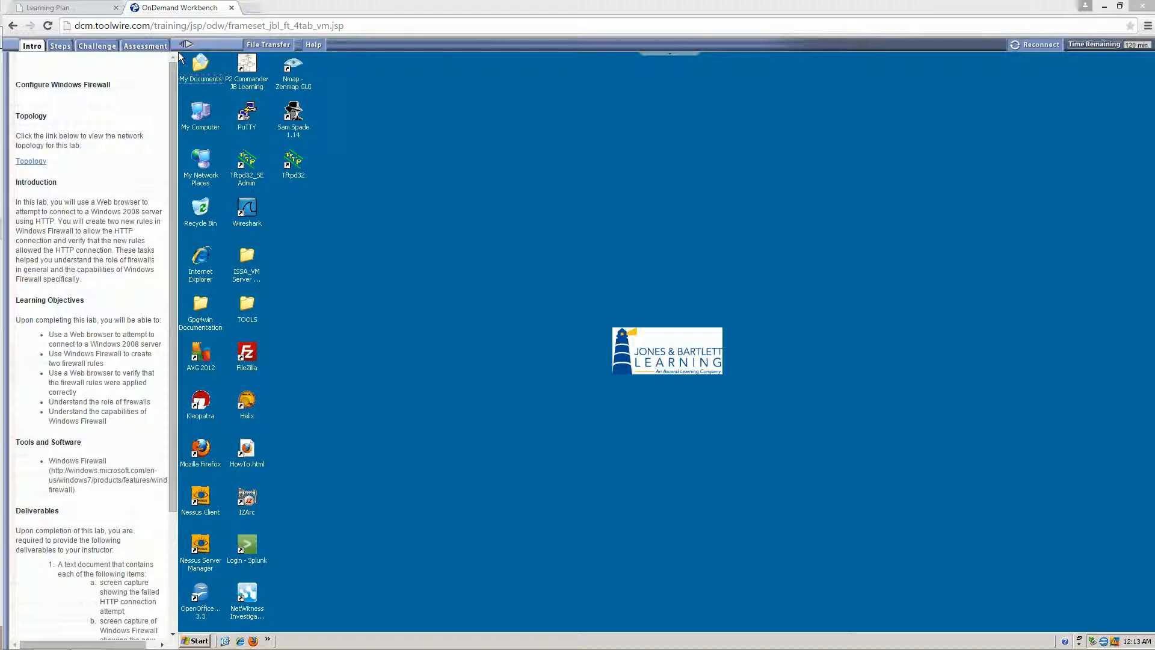
# Step: Open the ISSA_VM Server Farm_RDP folder on the desktop and start the TargetWindows02.rdp remote connection
pyautogui.click(446, 390)
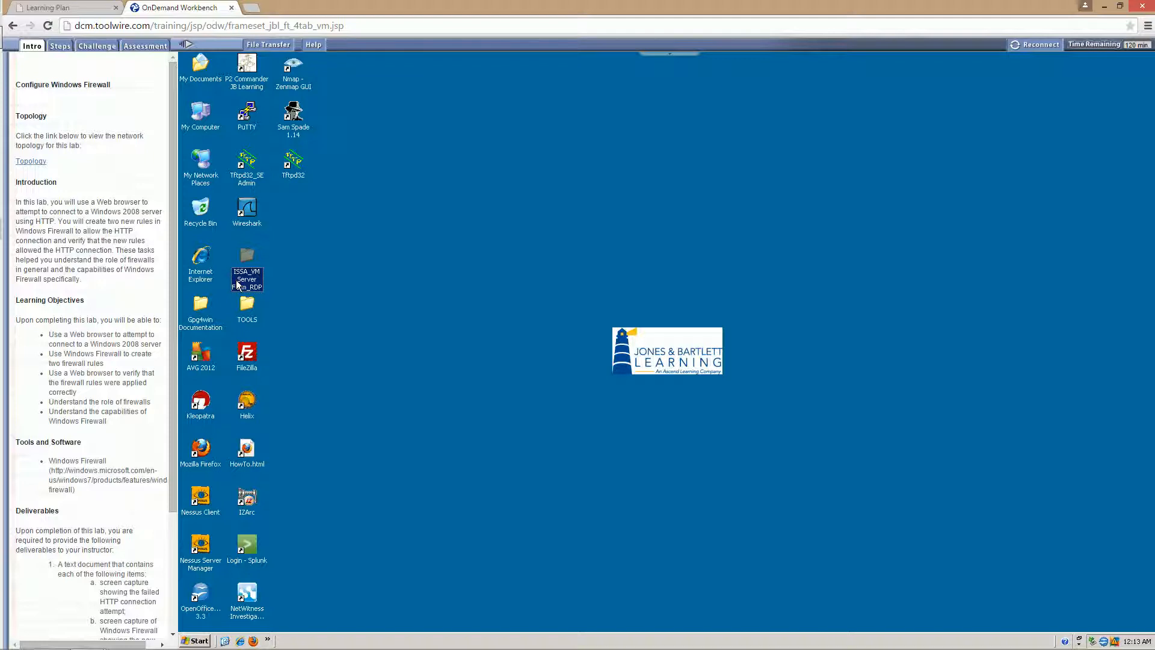
pyautogui.doubleClick(237, 284)
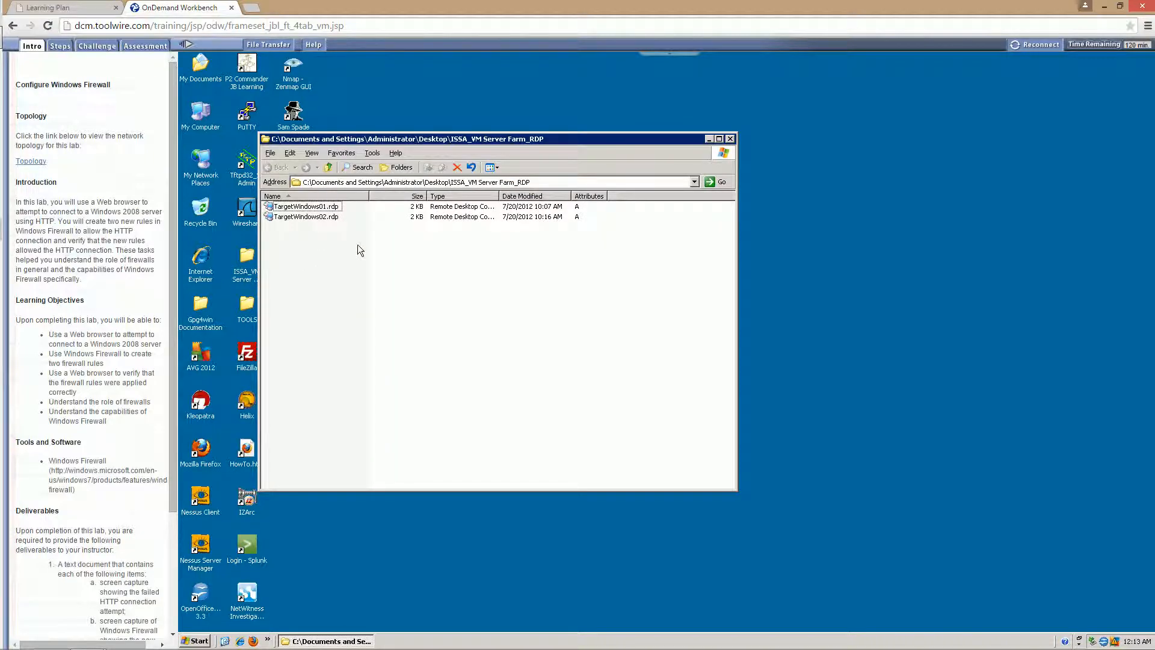
pyautogui.doubleClick(290, 219)
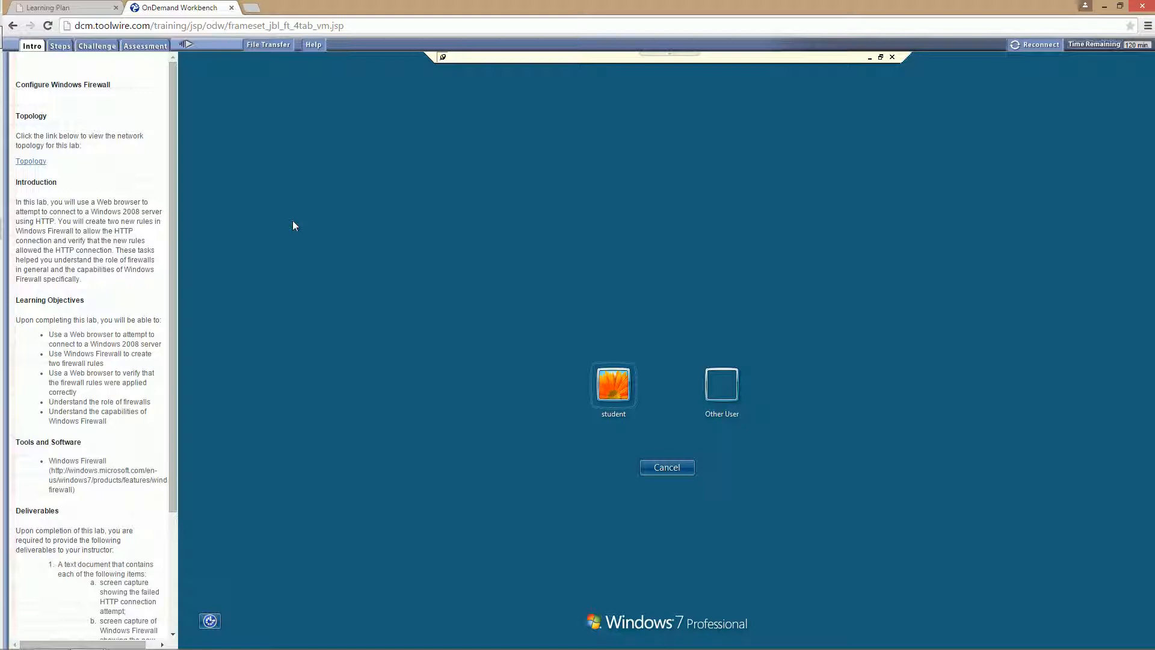
# Step: Log on to the Windows 7 machine as student with the account password
pyautogui.click(609, 374)
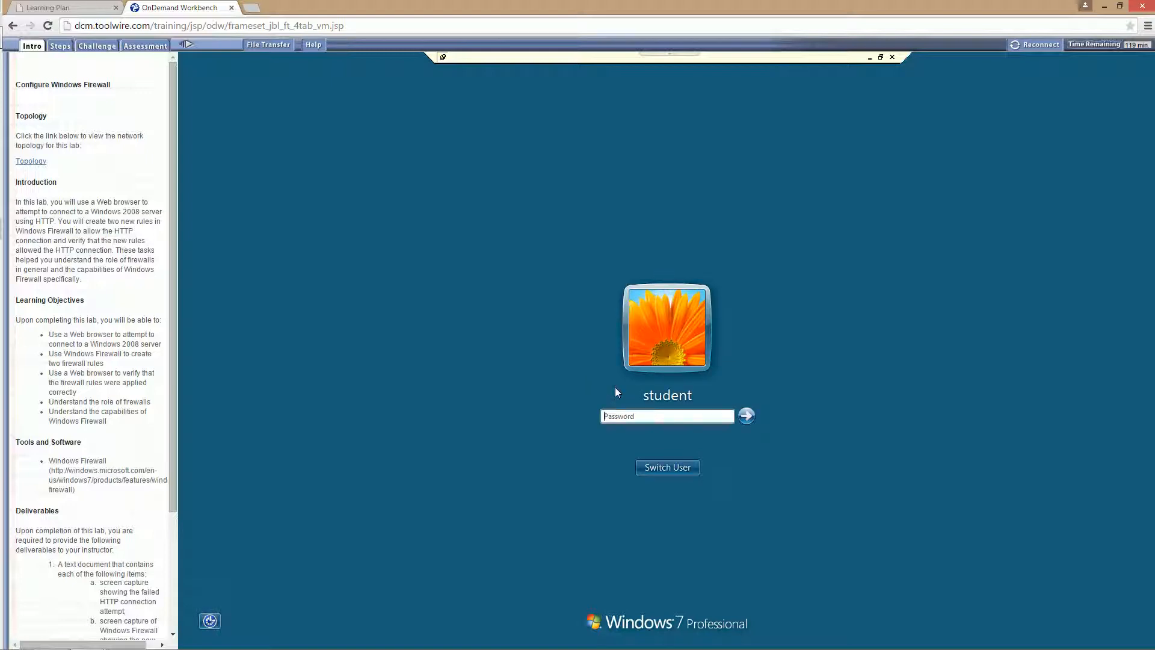
pyautogui.press('capslock')
pyautogui.press('capslock')
pyautogui.write('****')
pyautogui.press('Return')
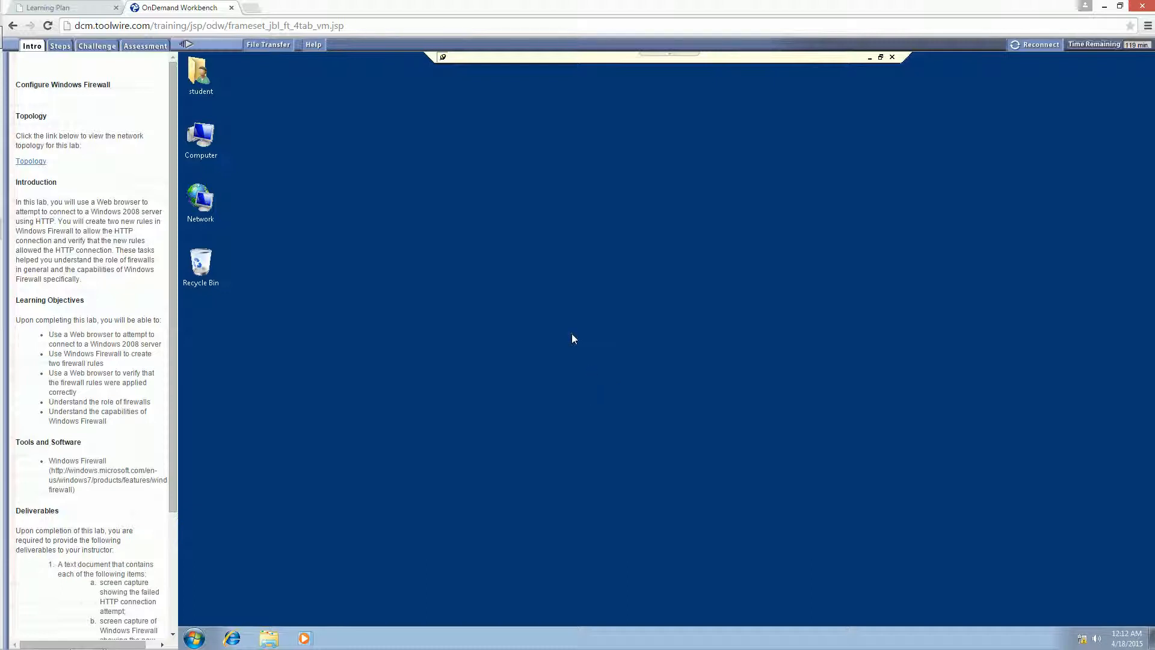
# Step: Open Internet Explorer, dismiss its setup dialog and try to browse to 172.30.0.103
pyautogui.click(232, 638)
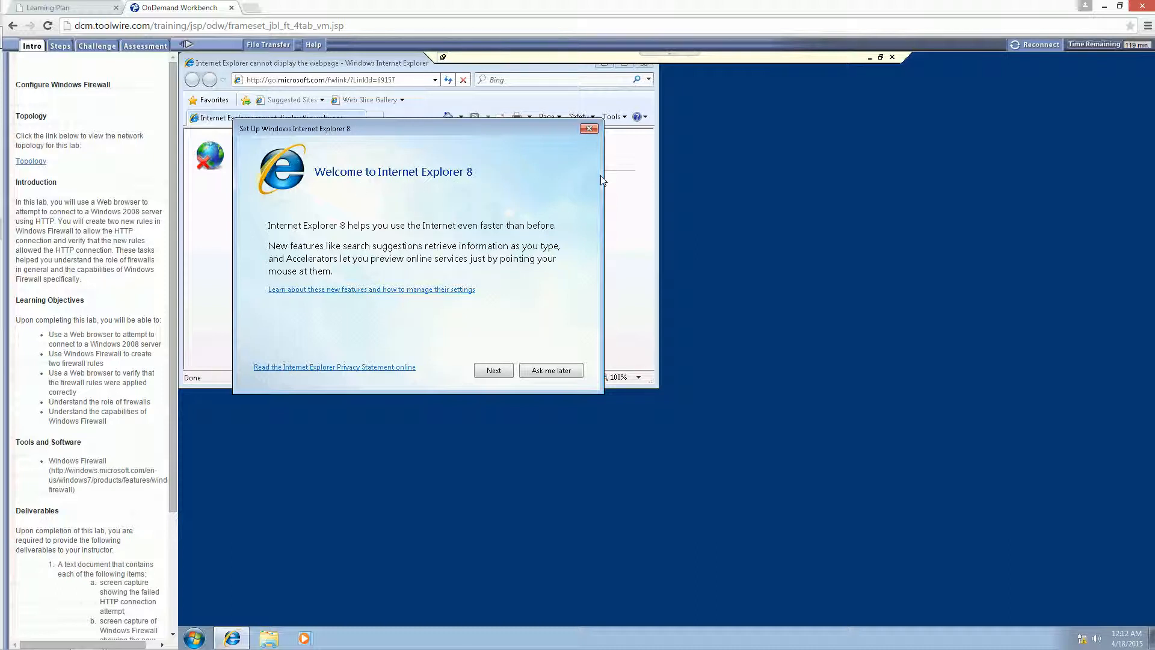
pyautogui.click(587, 134)
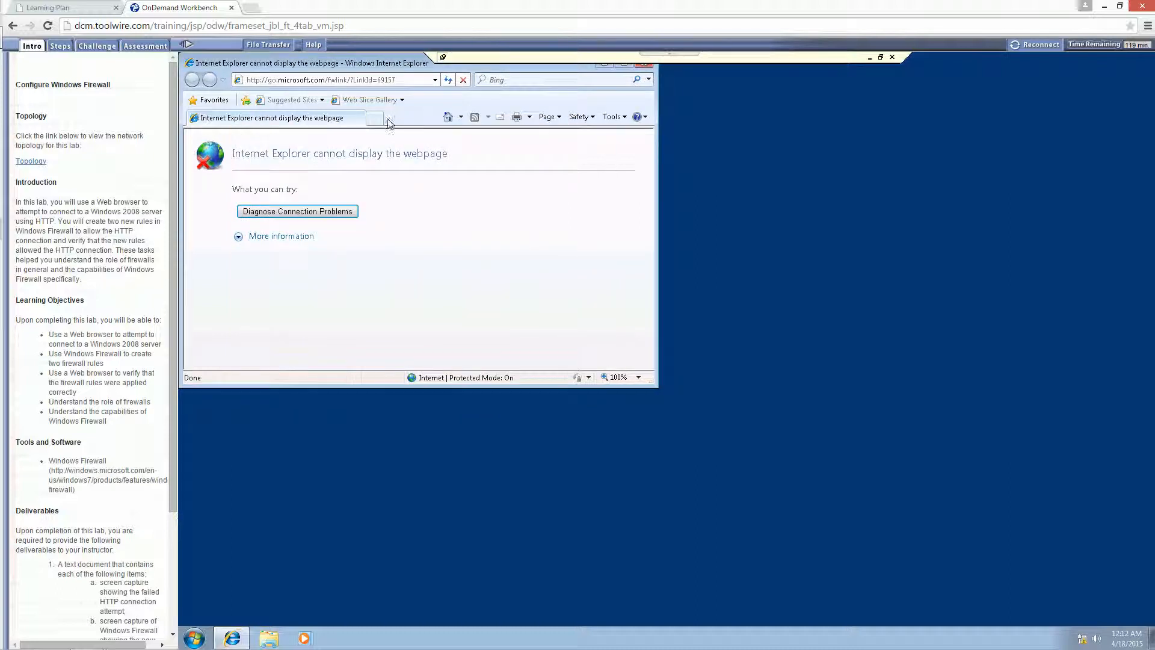
pyautogui.click(377, 81)
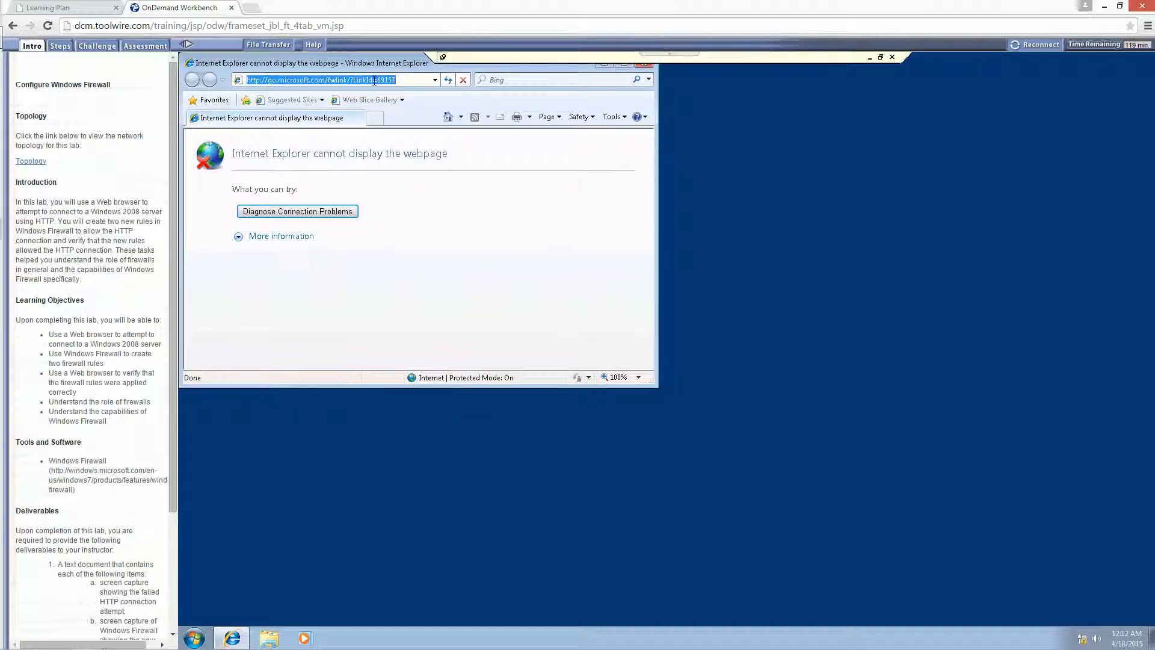
pyautogui.write('1')
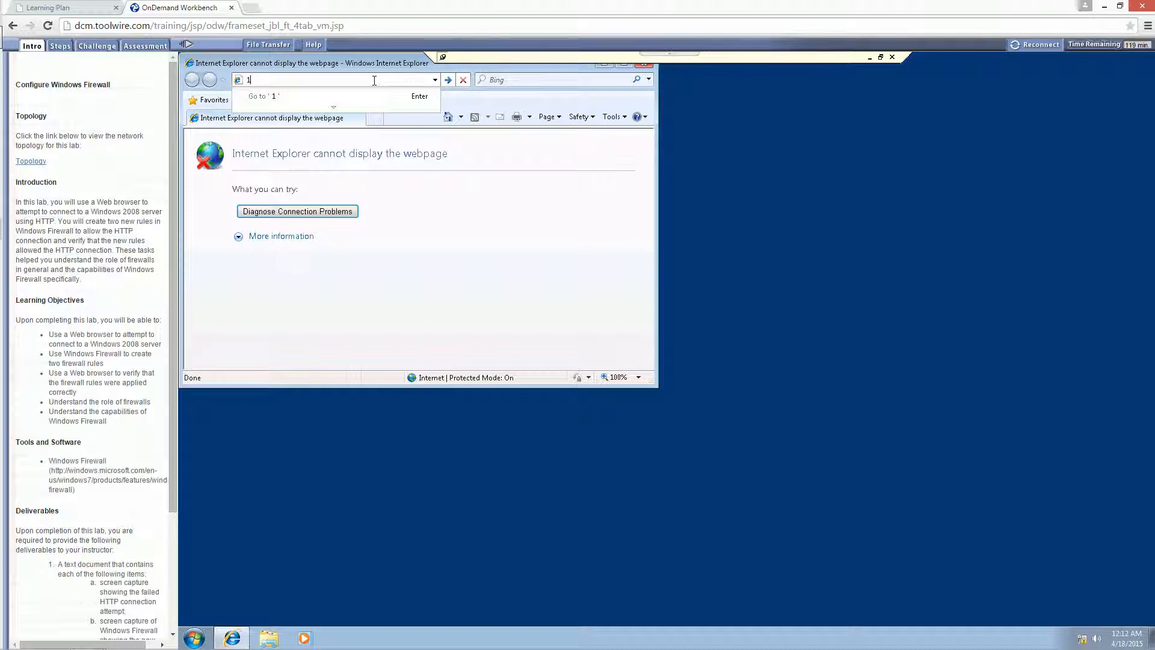
pyautogui.write('72.30.0.103')
pyautogui.press('Return')
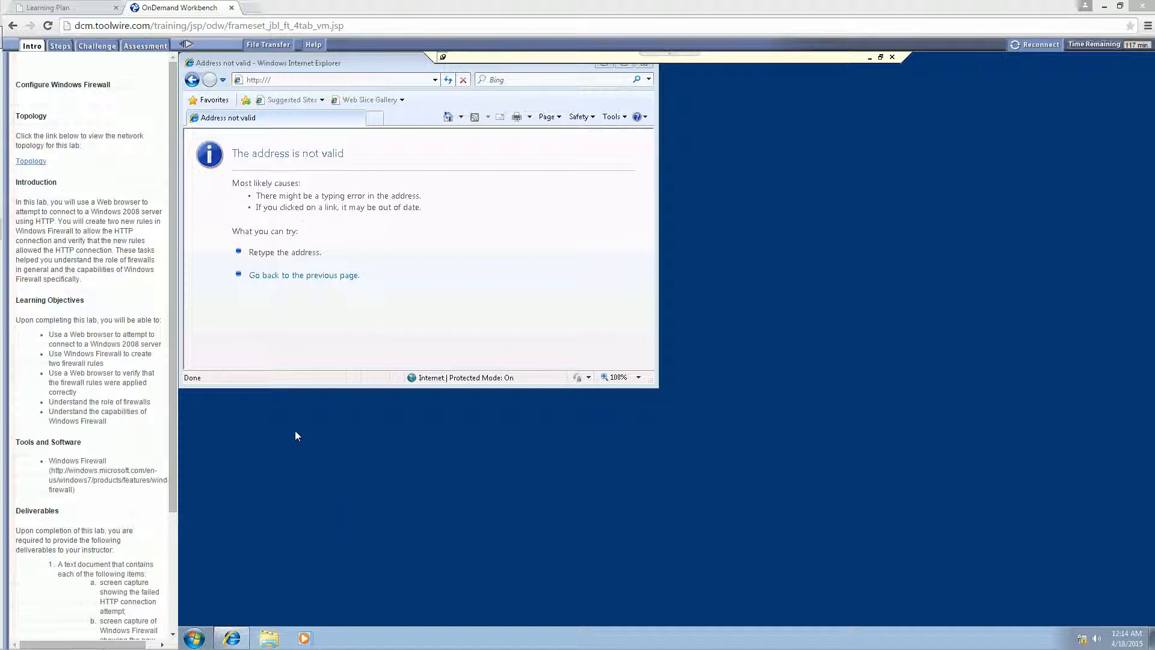
# Step: Ping 172.30.0.103 from a Command Prompt, and close the prompt window
pyautogui.click(194, 638)
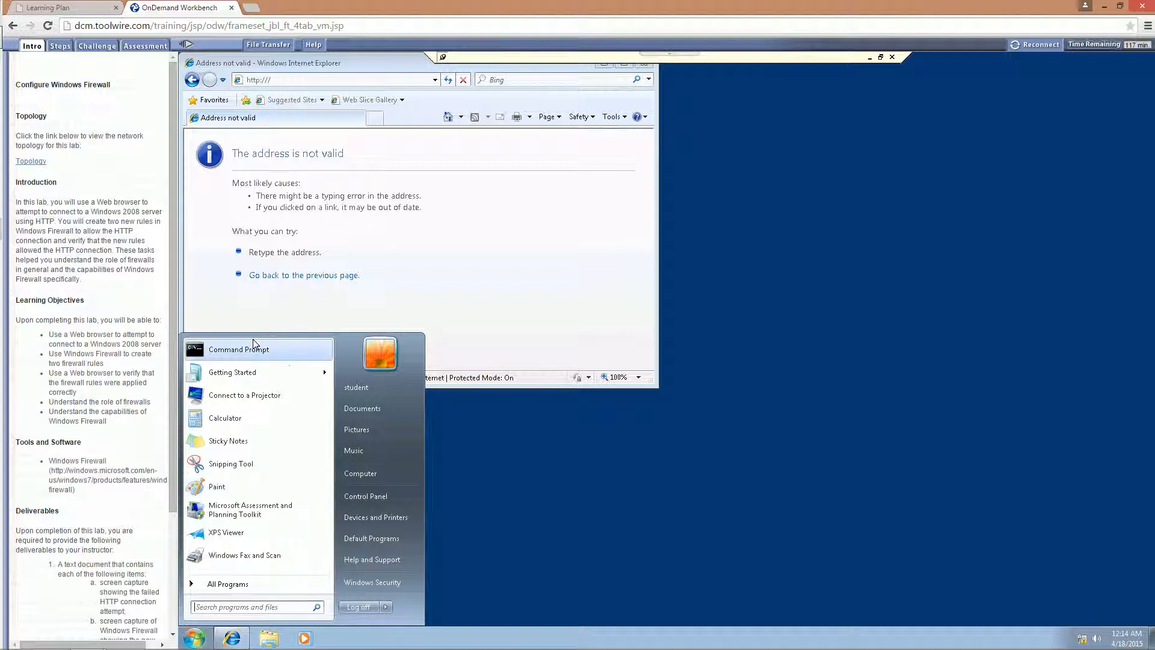
pyautogui.click(234, 358)
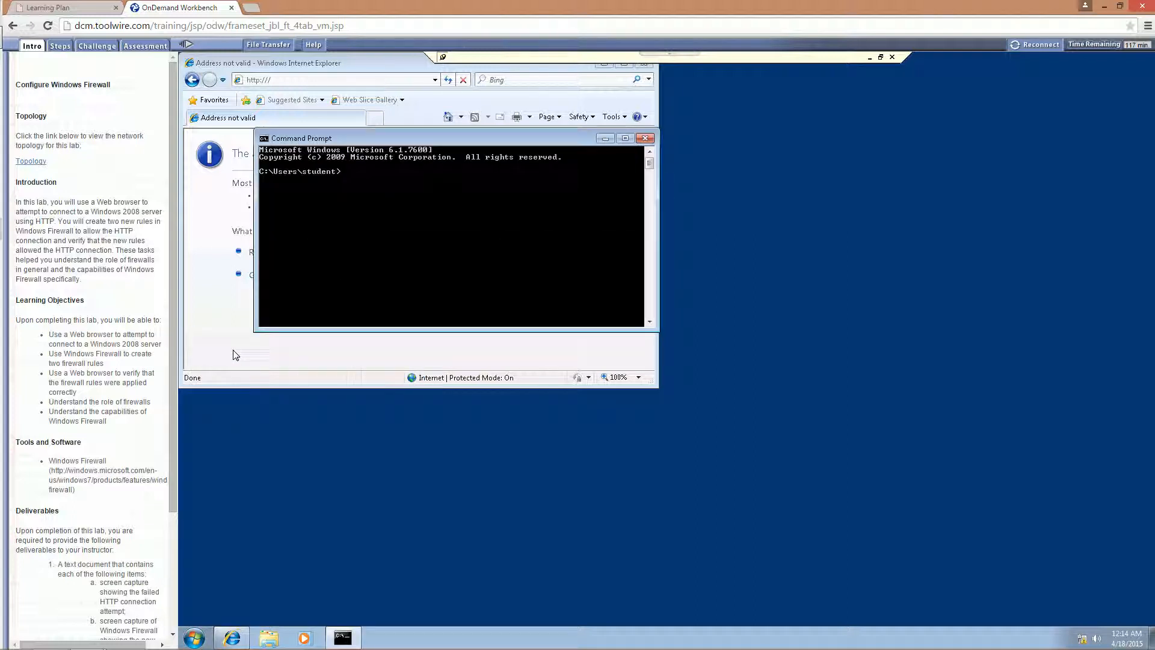
pyautogui.write('ping 172')
pyautogui.write('.30.0.103')
pyautogui.press('Return')
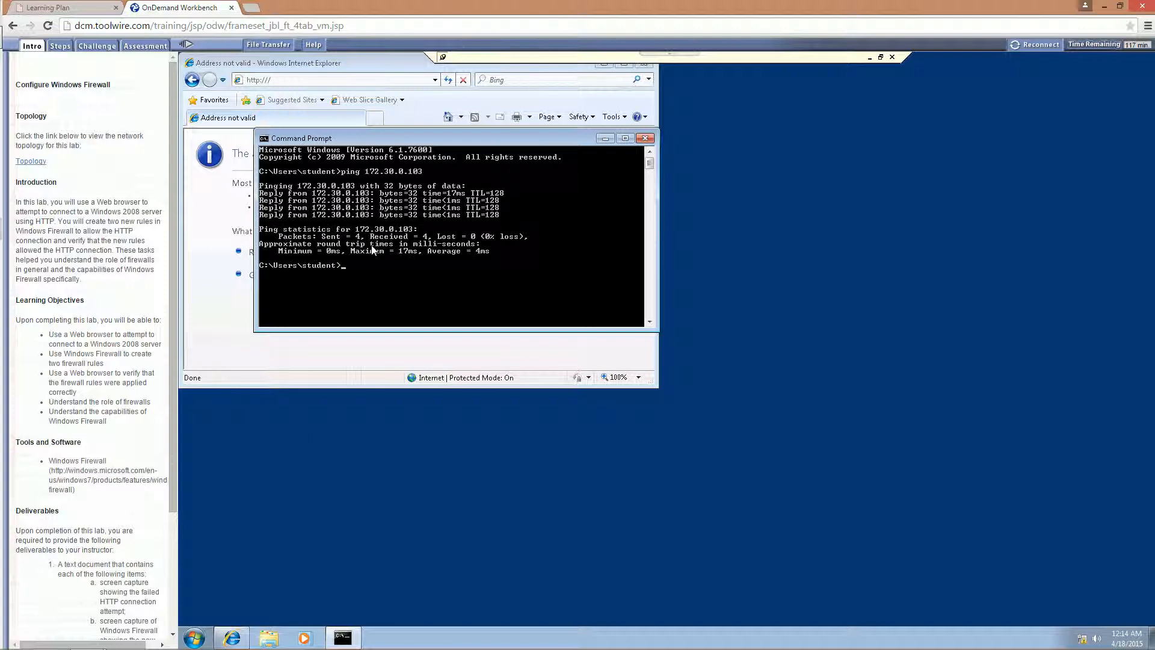
pyautogui.click(645, 138)
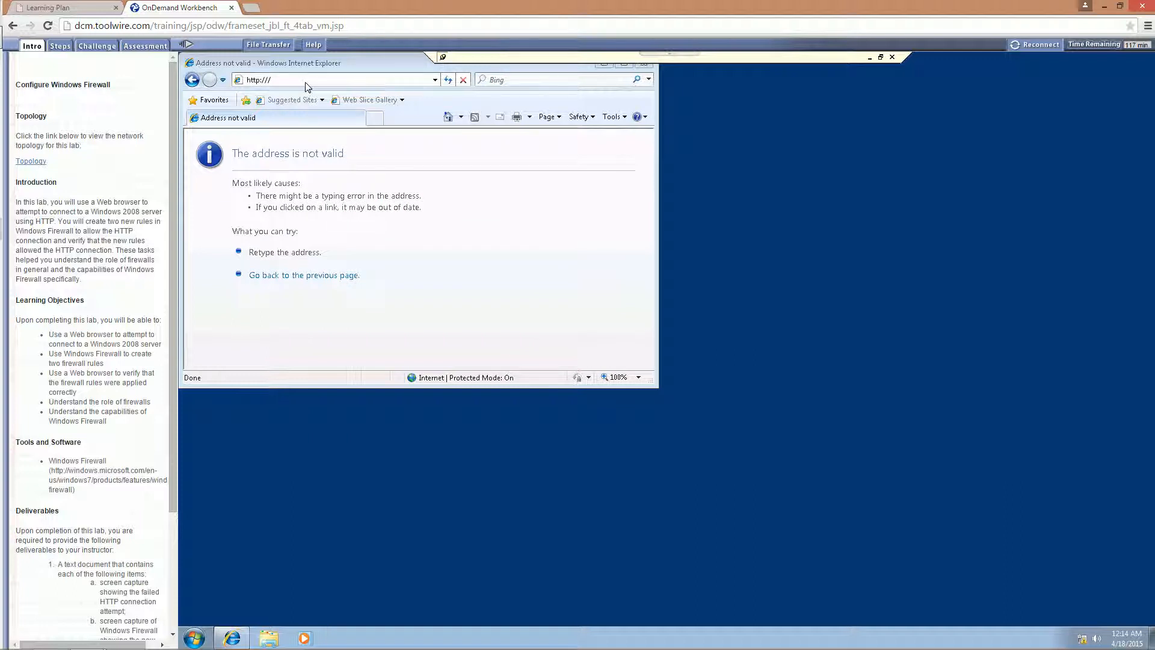
# Step: Disconnect the Windows 7 remote session and start the TargetWindows01.rdp connection
pyautogui.click(892, 56)
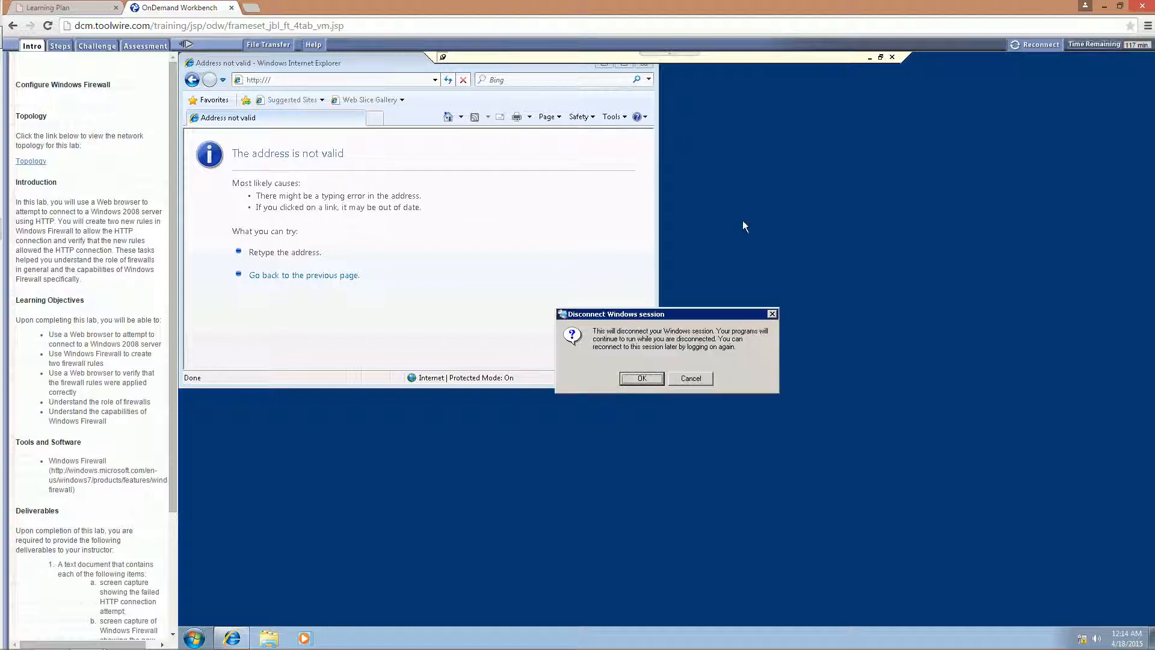
pyautogui.click(644, 378)
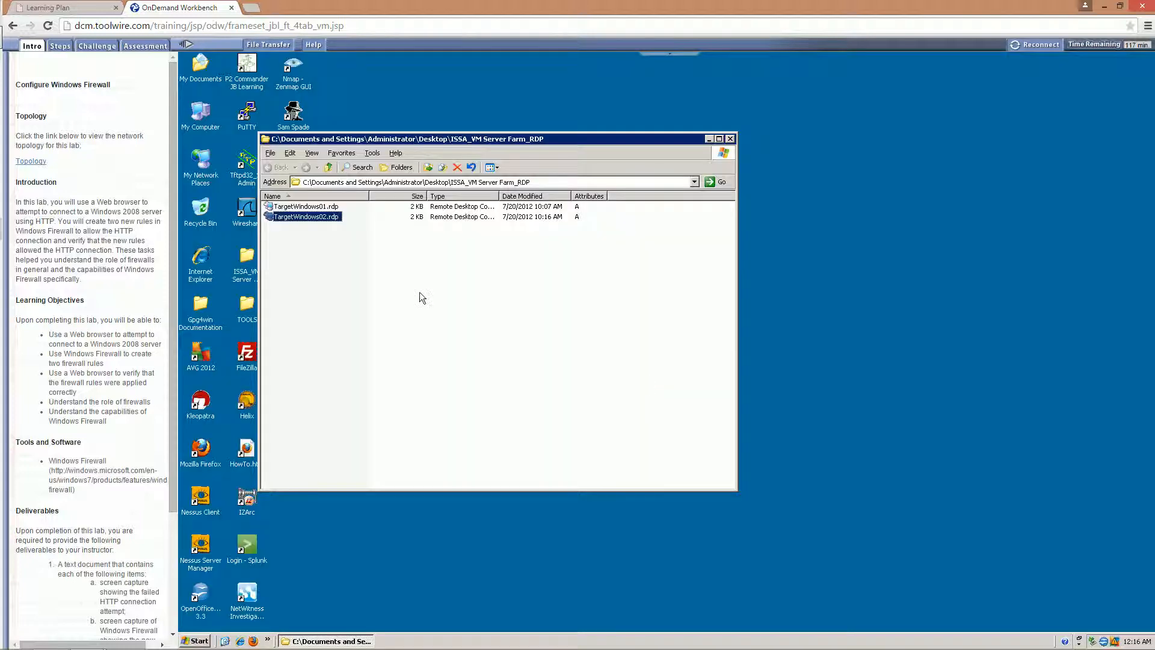
pyautogui.click(420, 291)
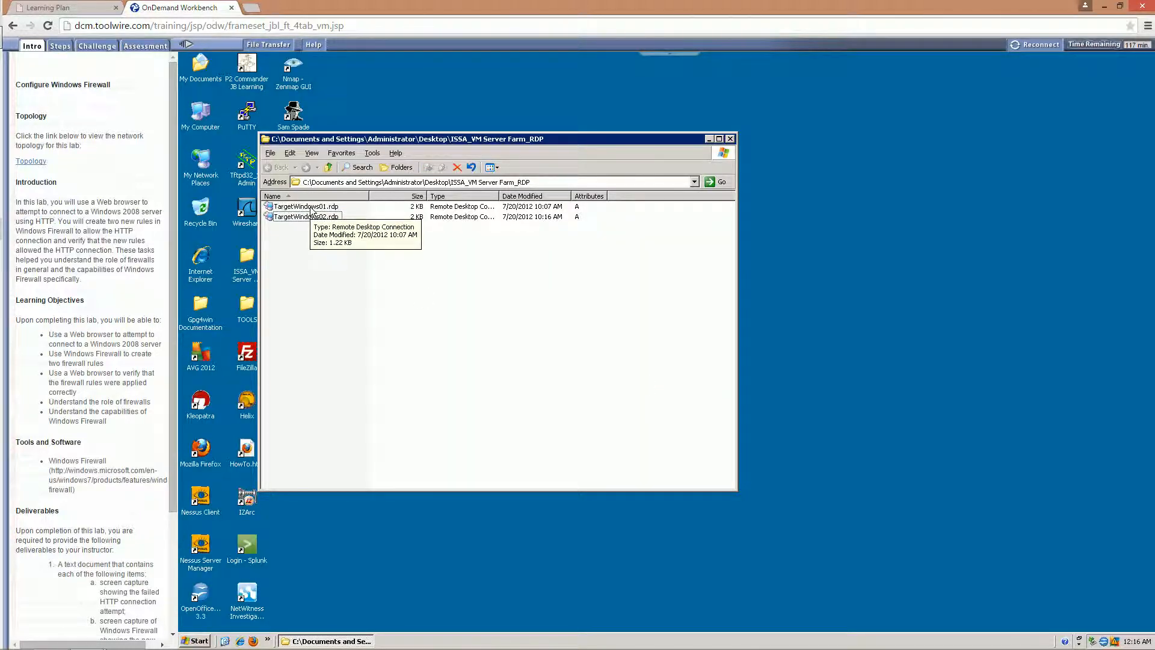
pyautogui.doubleClick(306, 207)
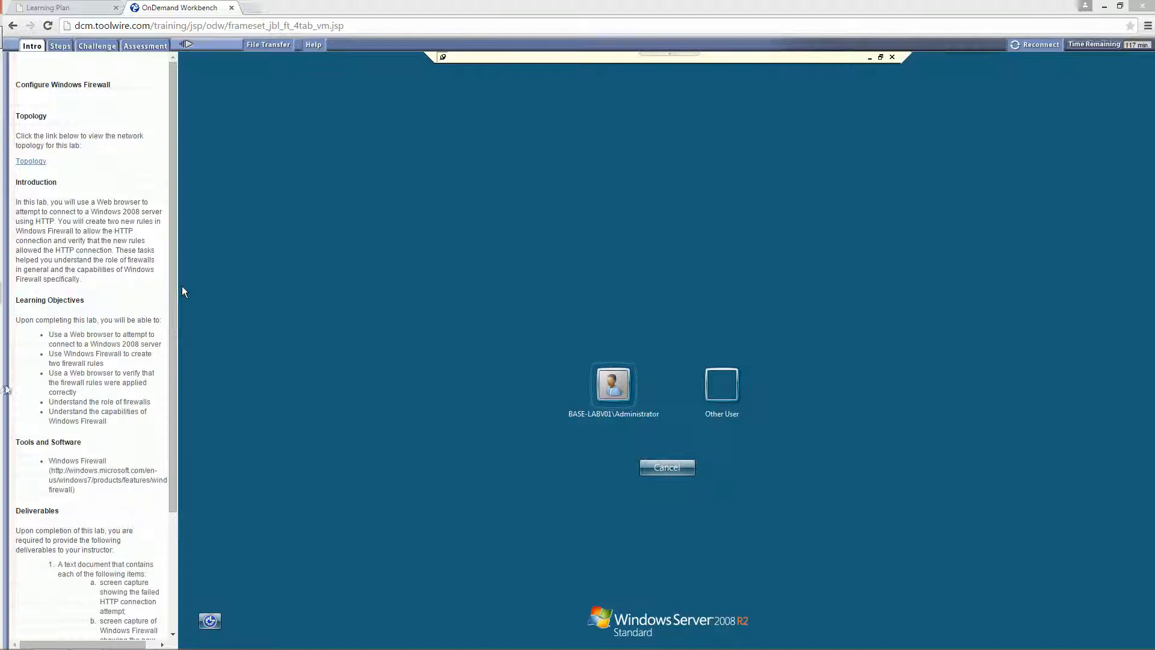
# Step: Log on to the Windows Server 2008 R2 machine as other user corp\administrator with the account password
pyautogui.click(729, 384)
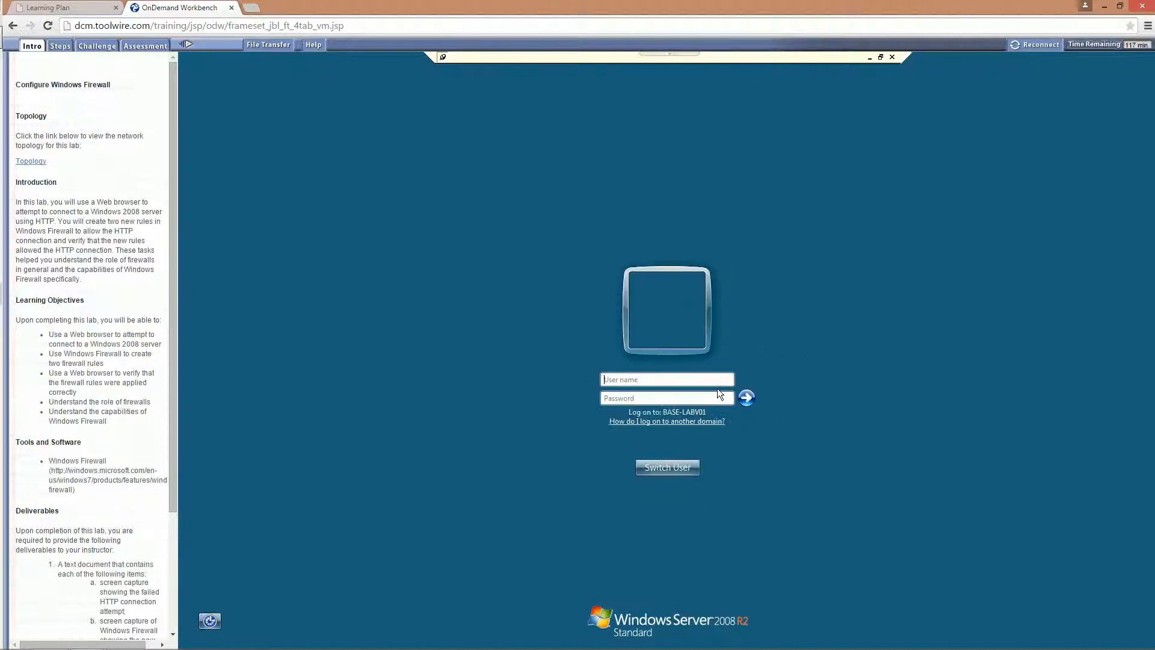
pyautogui.write('corp\\administrator')
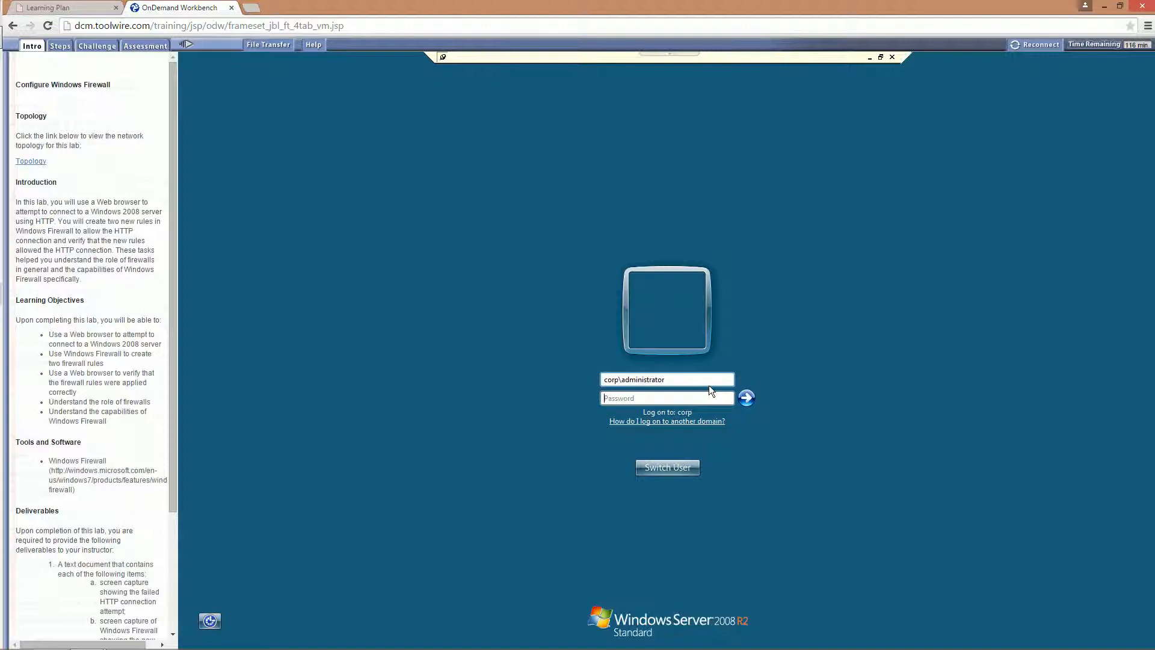
pyautogui.press('capslock')
pyautogui.write('*******')
pyautogui.press('capslock')
pyautogui.write('*******')
pyautogui.press('Return')
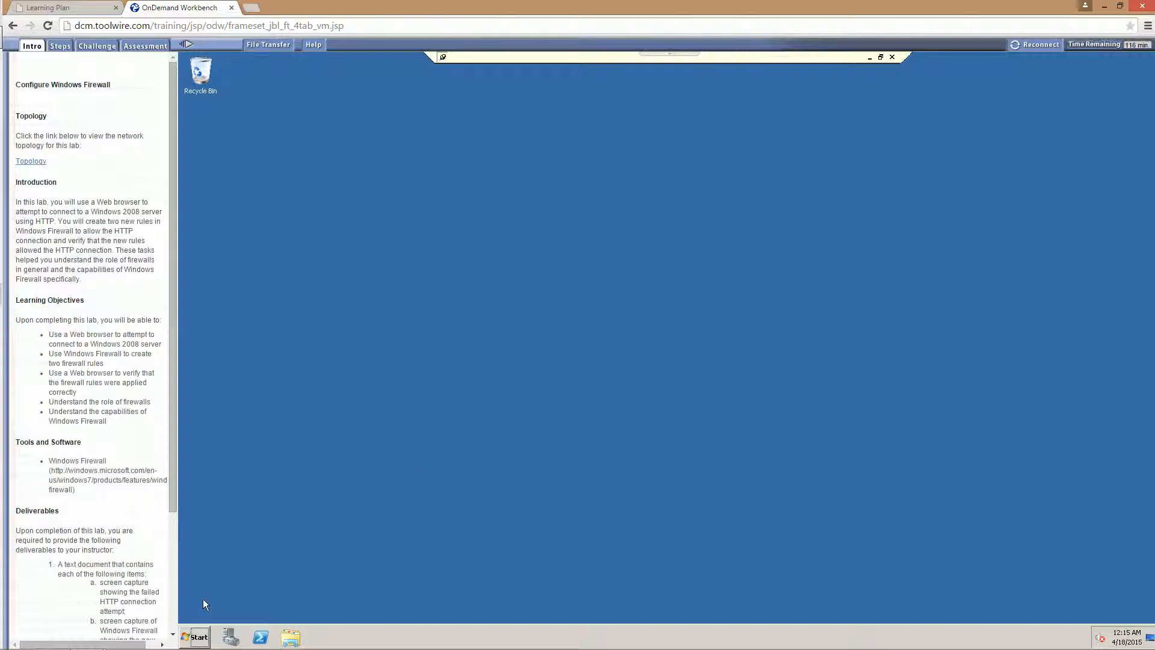
# Step: Open Windows Firewall with Advanced Security from the server's administrative tools and display its inbound rules
pyautogui.click(191, 638)
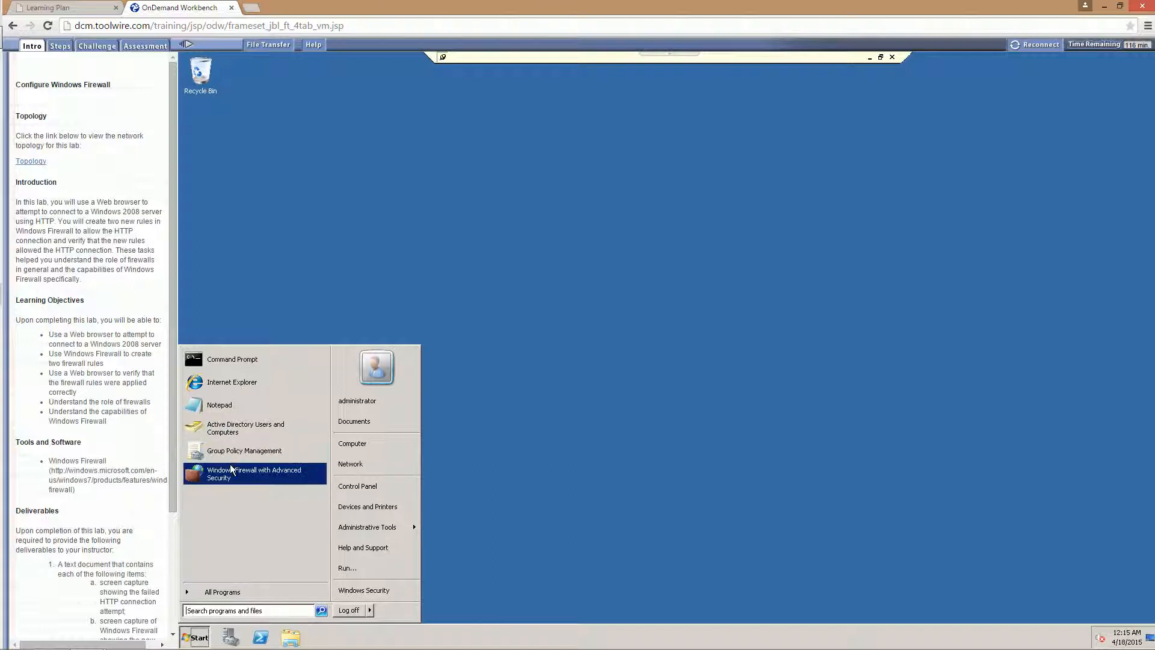
pyautogui.moveTo(391, 529)
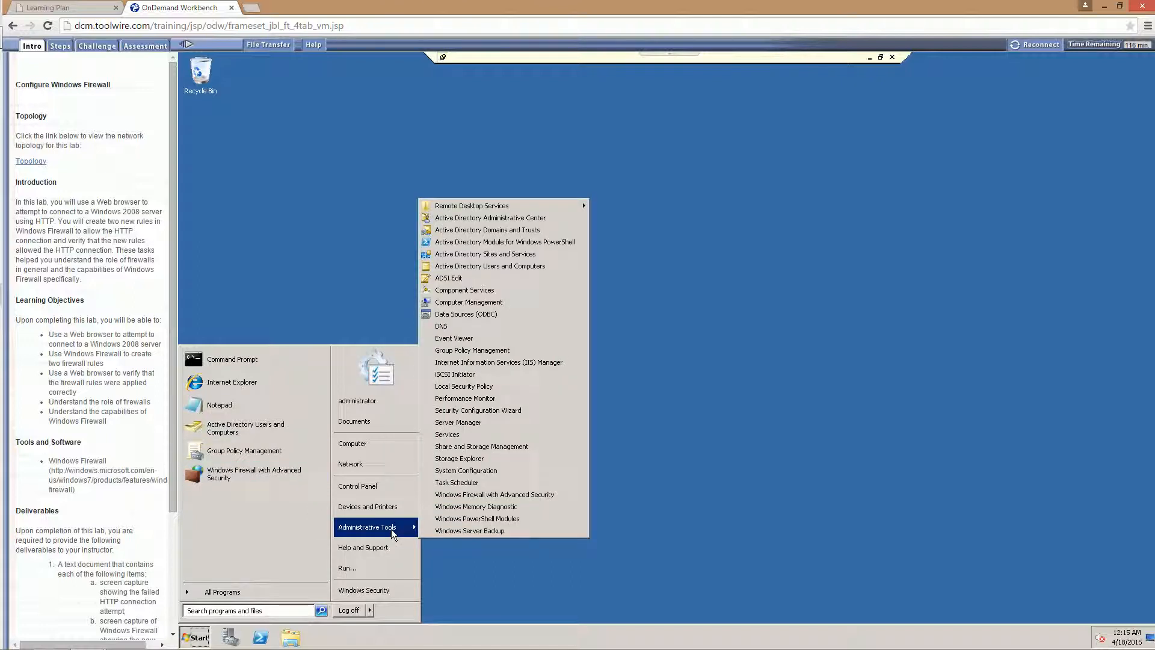
pyautogui.click(490, 496)
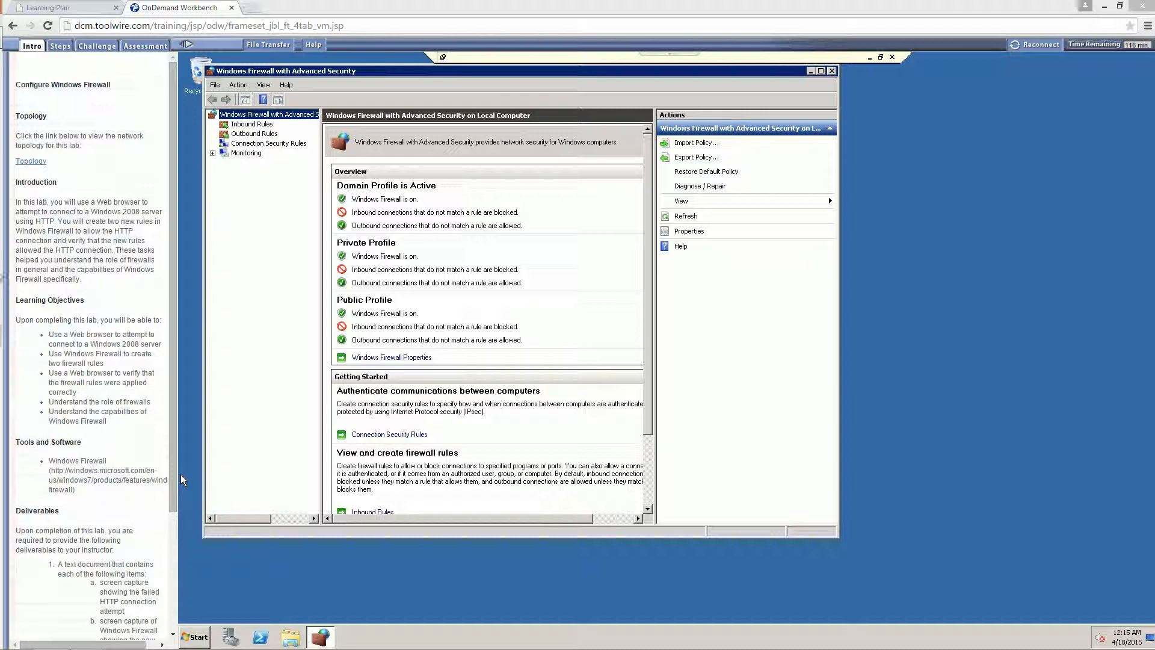
pyautogui.click(253, 124)
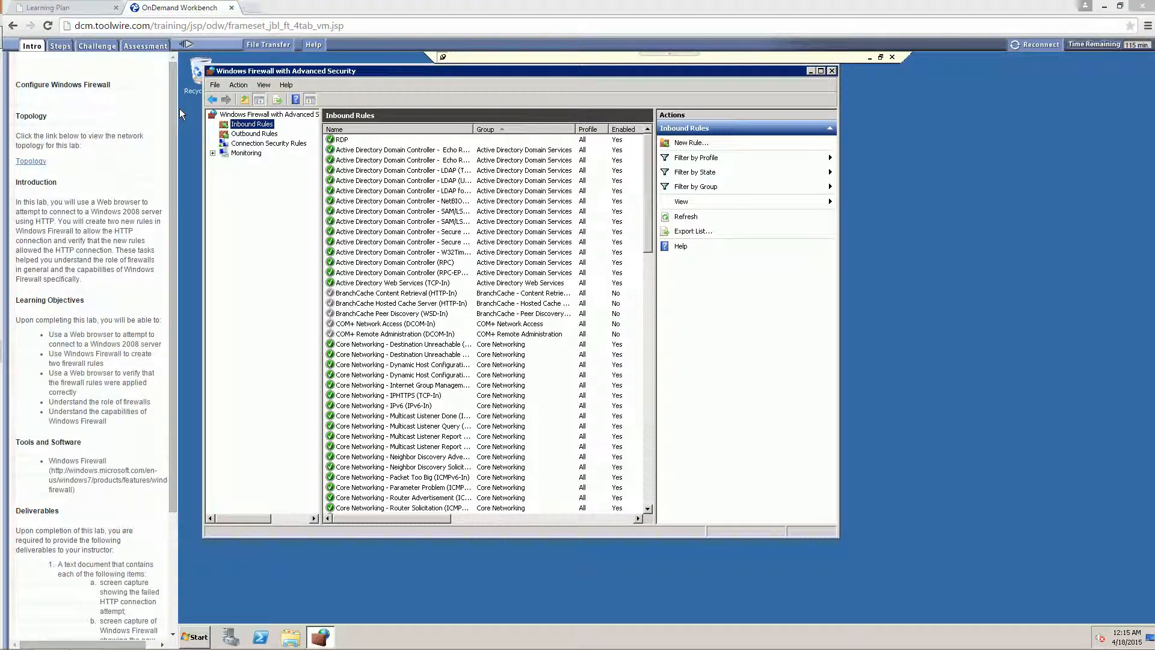
# Step: Begin a new inbound rule of the Predefined type, using World Wide Web Services (HTTP)
pyautogui.click(694, 145)
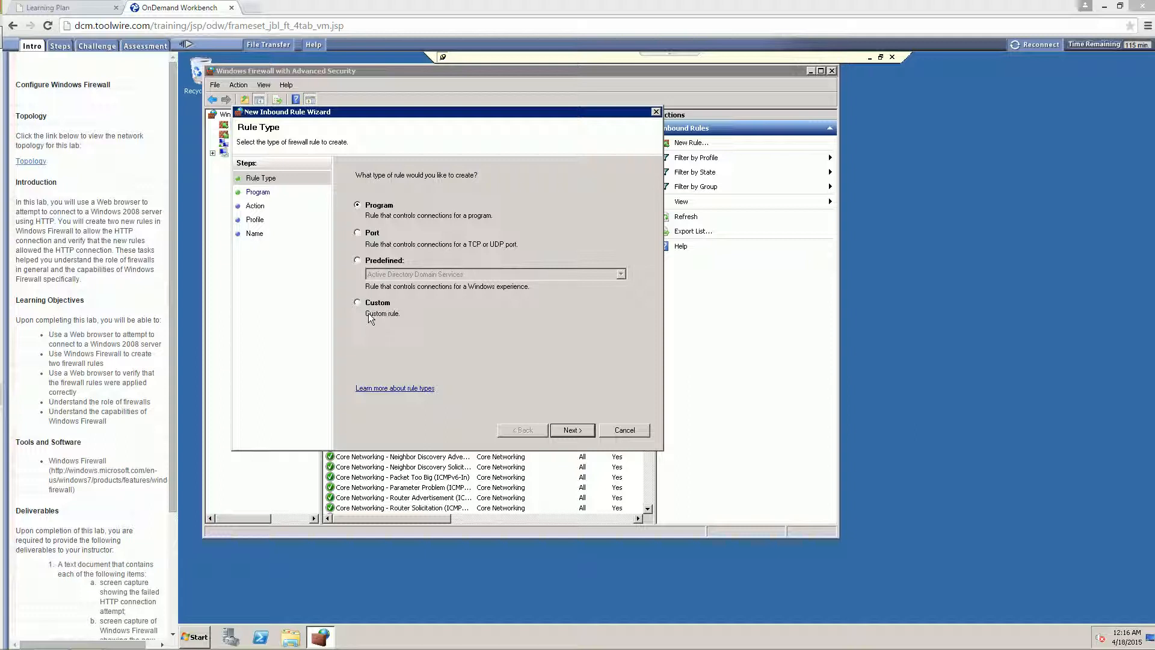
pyautogui.click(363, 262)
pyautogui.click(403, 273)
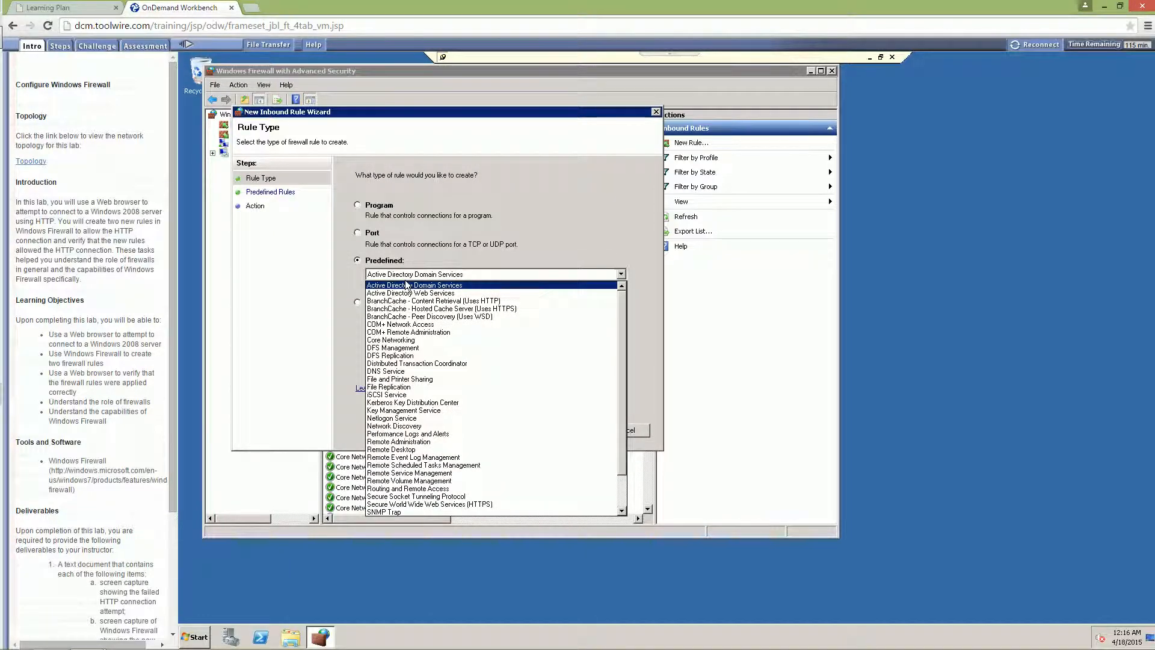
pyautogui.scroll(-2, 485, 403)
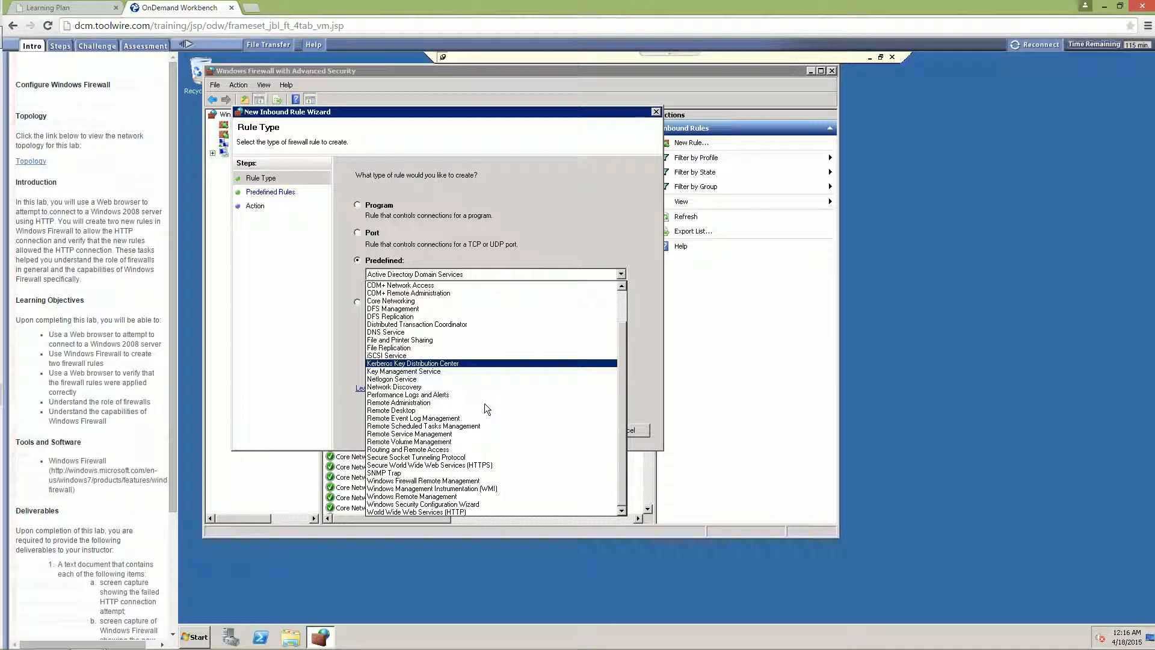
pyautogui.click(393, 512)
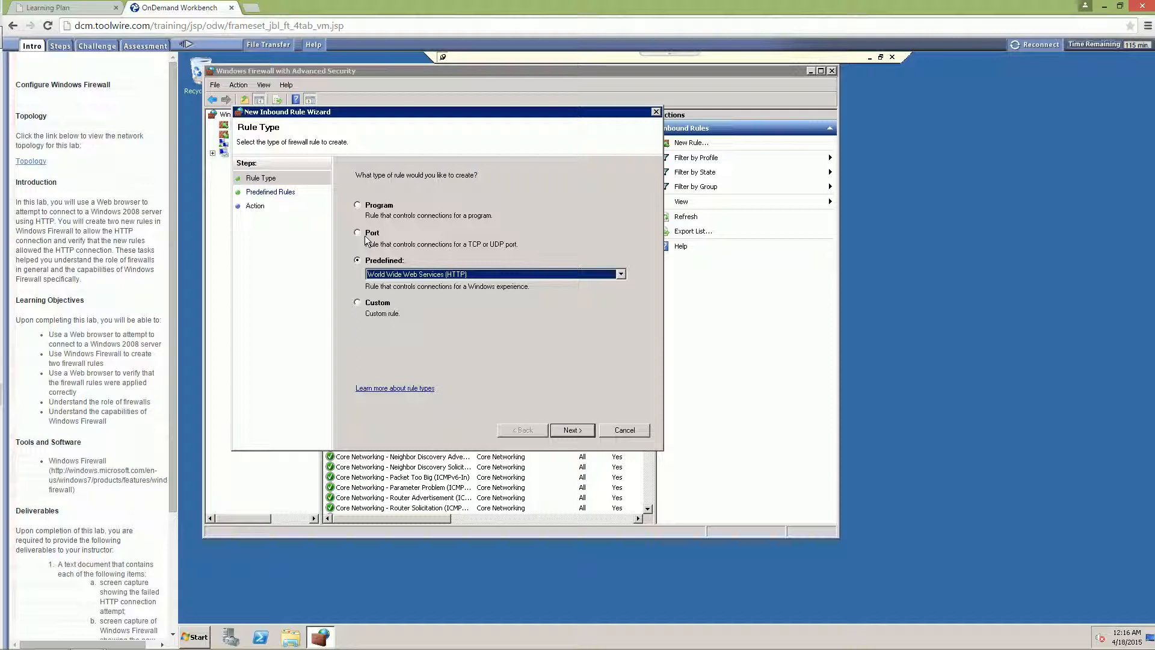
pyautogui.click(571, 431)
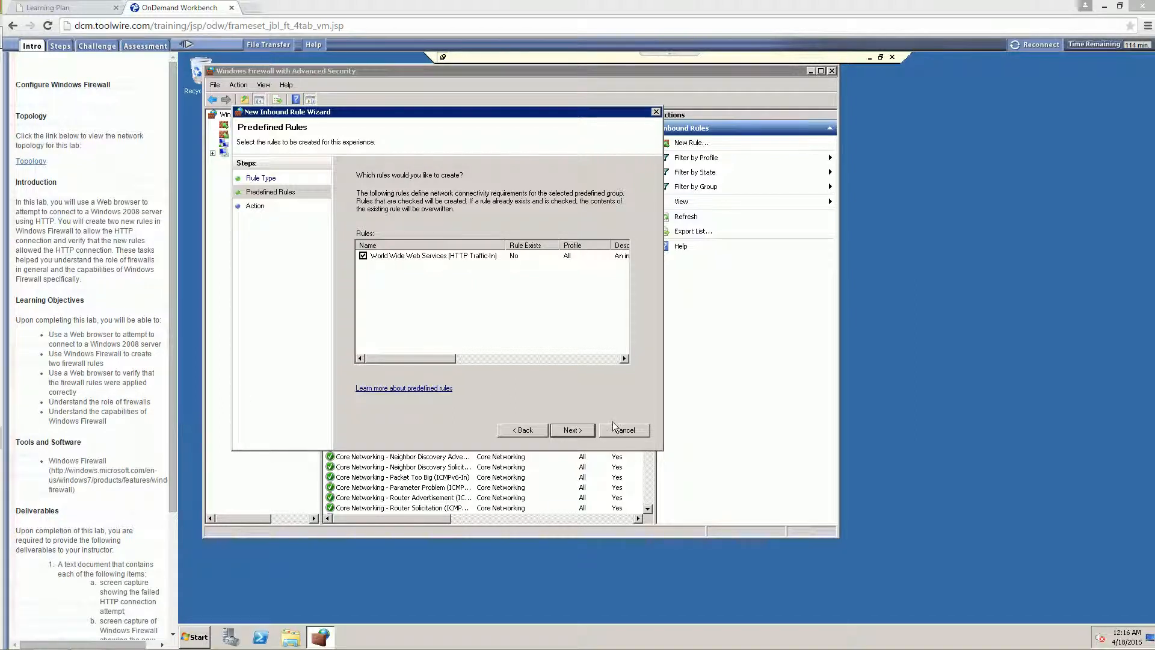
# Step: Create the World Wide Web Services (HTTP Traffic-In) rule with Allow the connection, and select it in the inbound rules list
pyautogui.click(578, 431)
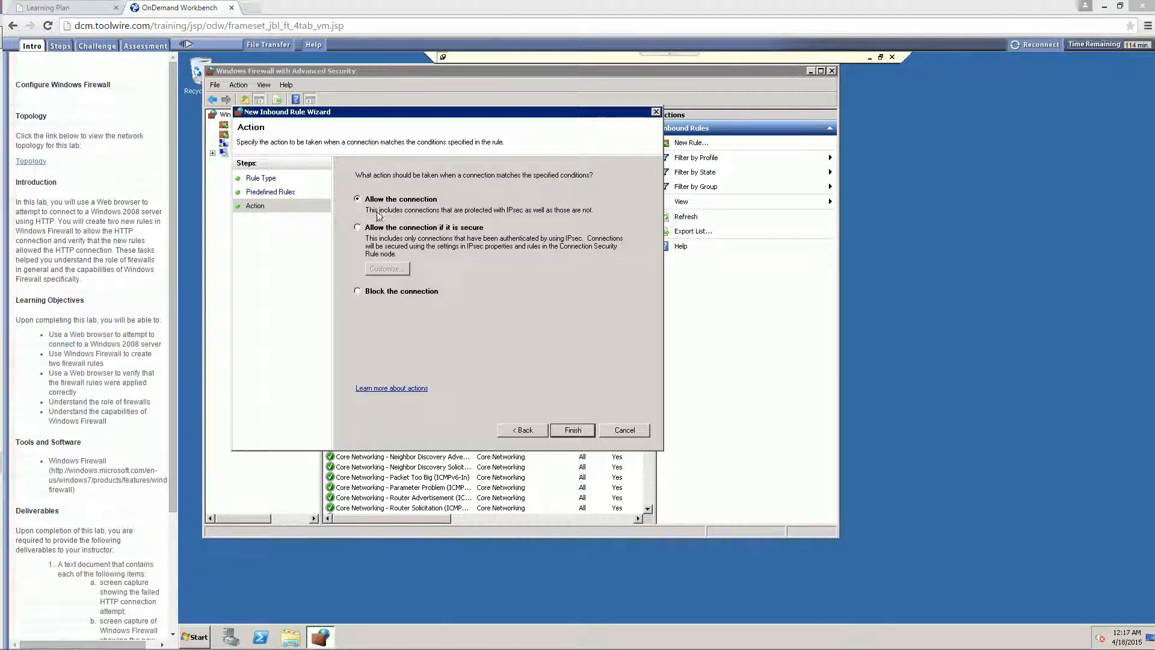
pyautogui.click(576, 431)
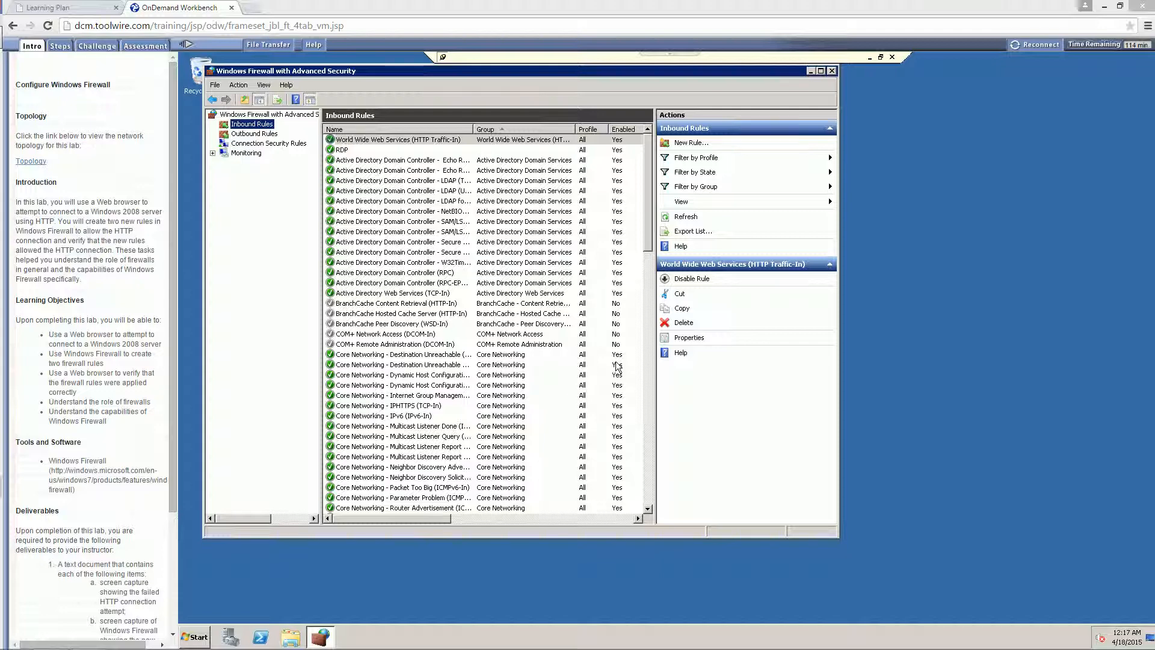
pyautogui.rightClick(368, 141)
pyautogui.click(362, 145)
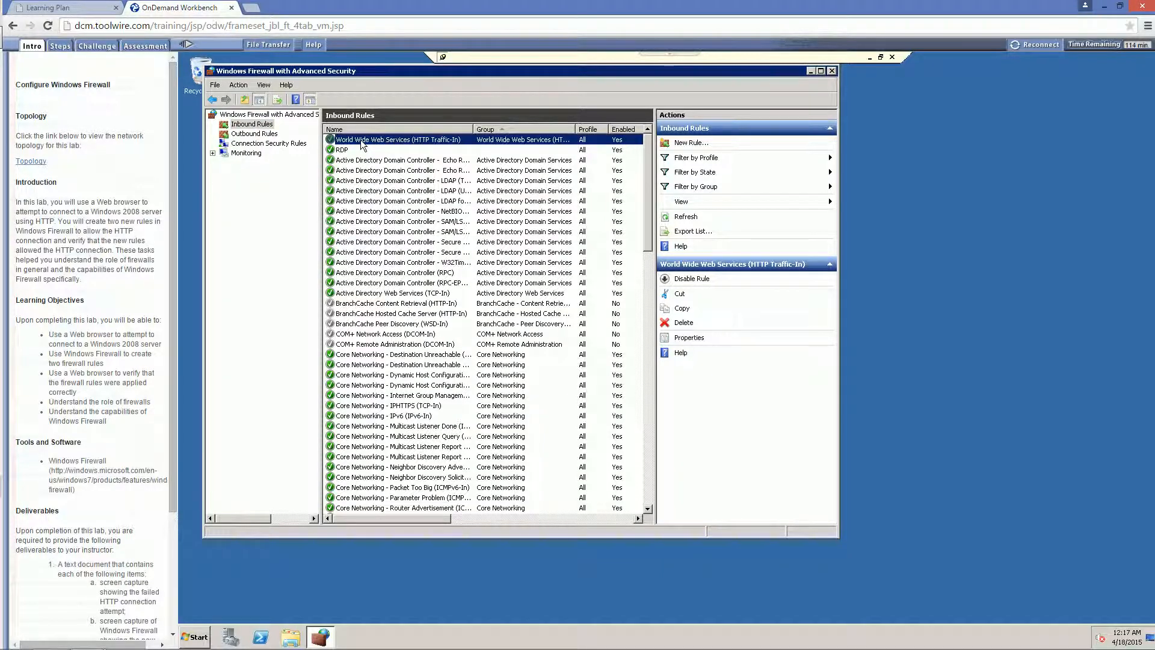
# Step: Review the General and Protocols and Ports properties of the World Wide Web Services (HTTP Traffic-In) rule without changing anything
pyautogui.rightClick(362, 144)
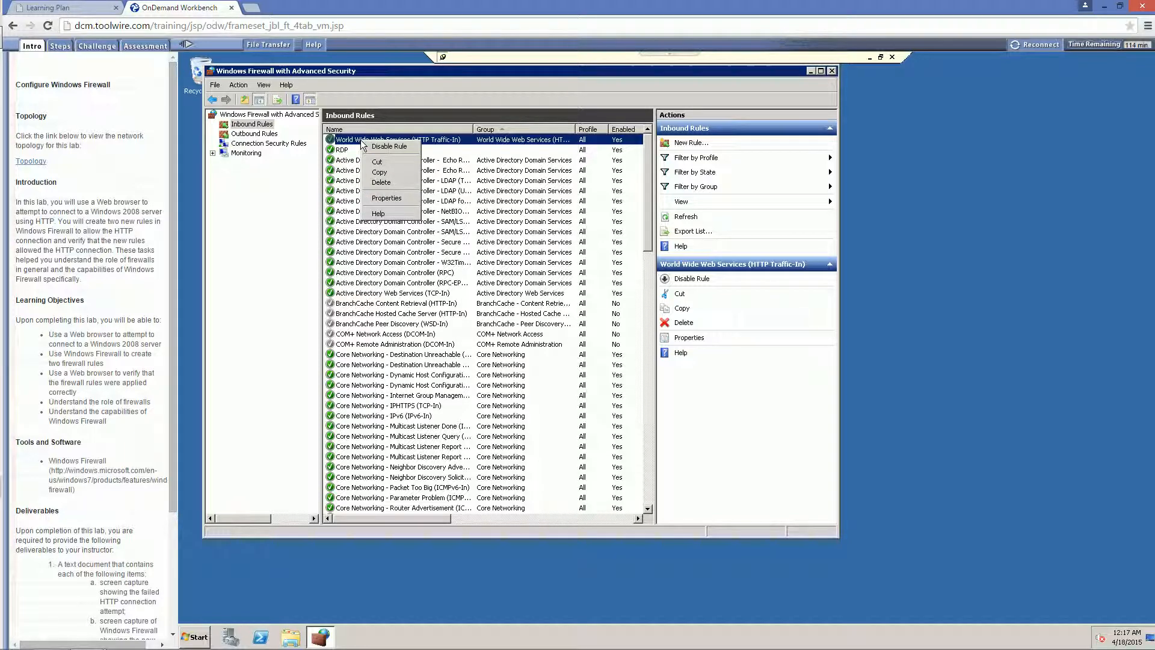
pyautogui.click(373, 198)
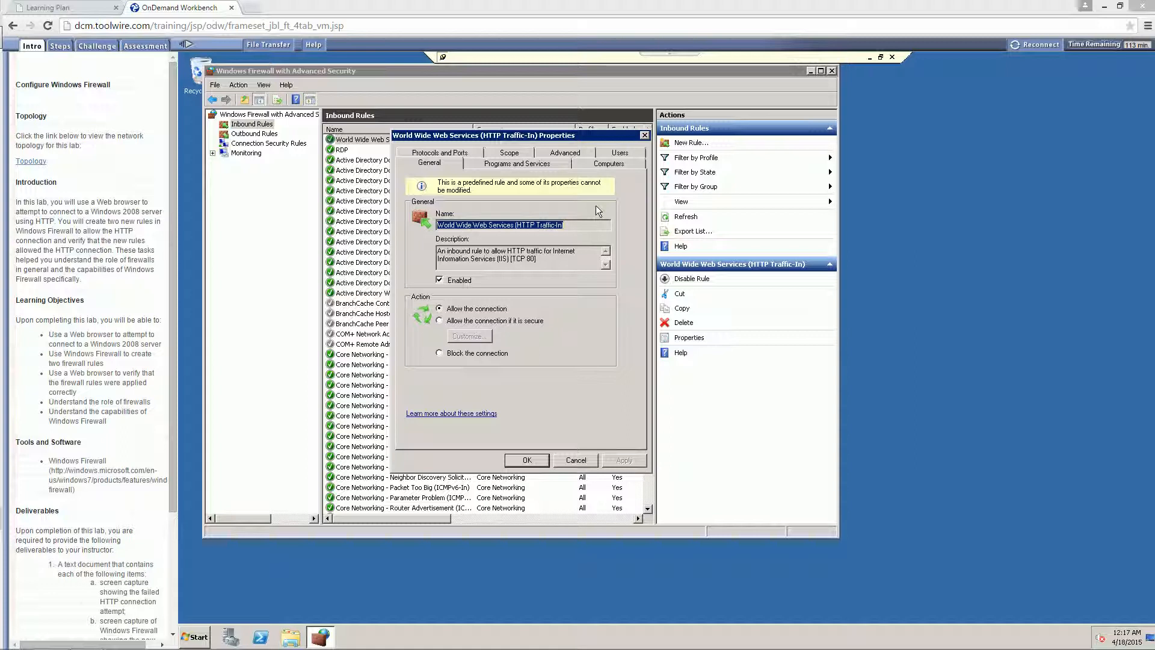
pyautogui.click(436, 155)
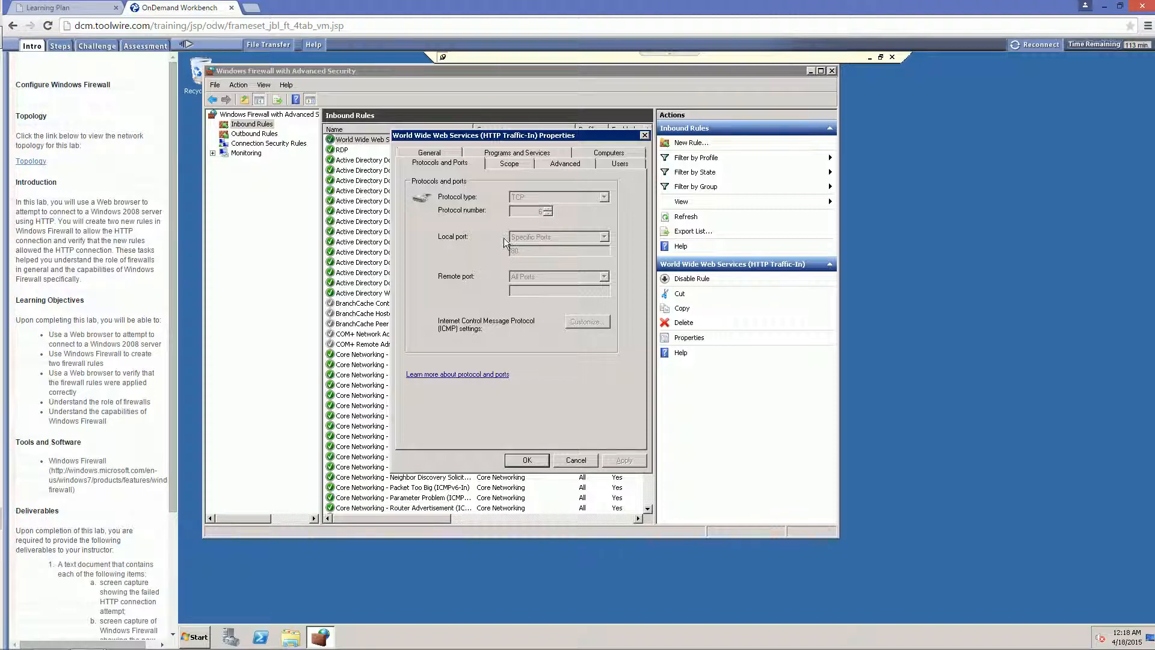
pyautogui.click(573, 463)
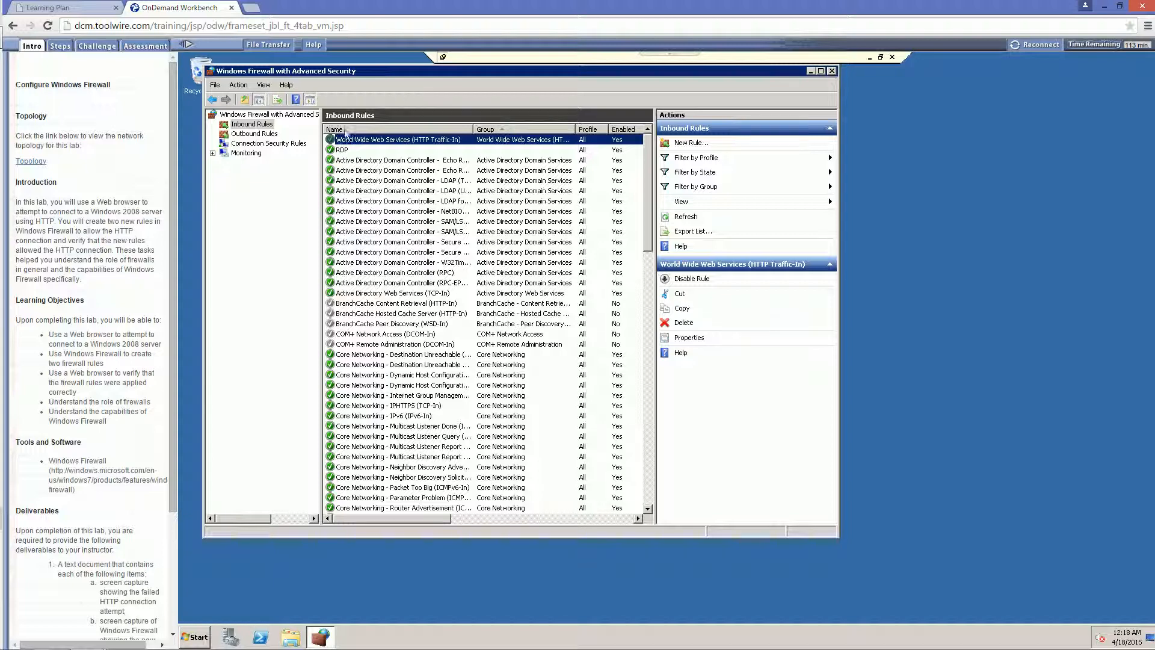
# Step: Create a predefined inbound rule for Secure World Wide Web Services (HTTPS), including its HTTPS Traffic-In rule and using Allow the connection
pyautogui.click(685, 145)
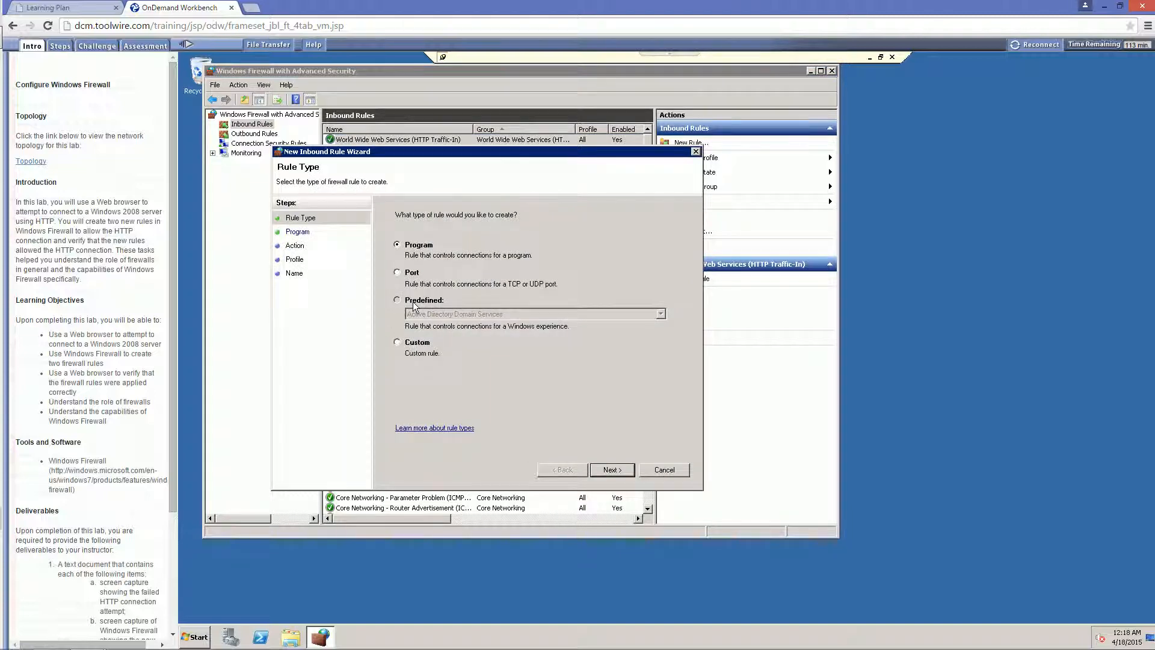
pyautogui.click(414, 302)
pyautogui.click(498, 314)
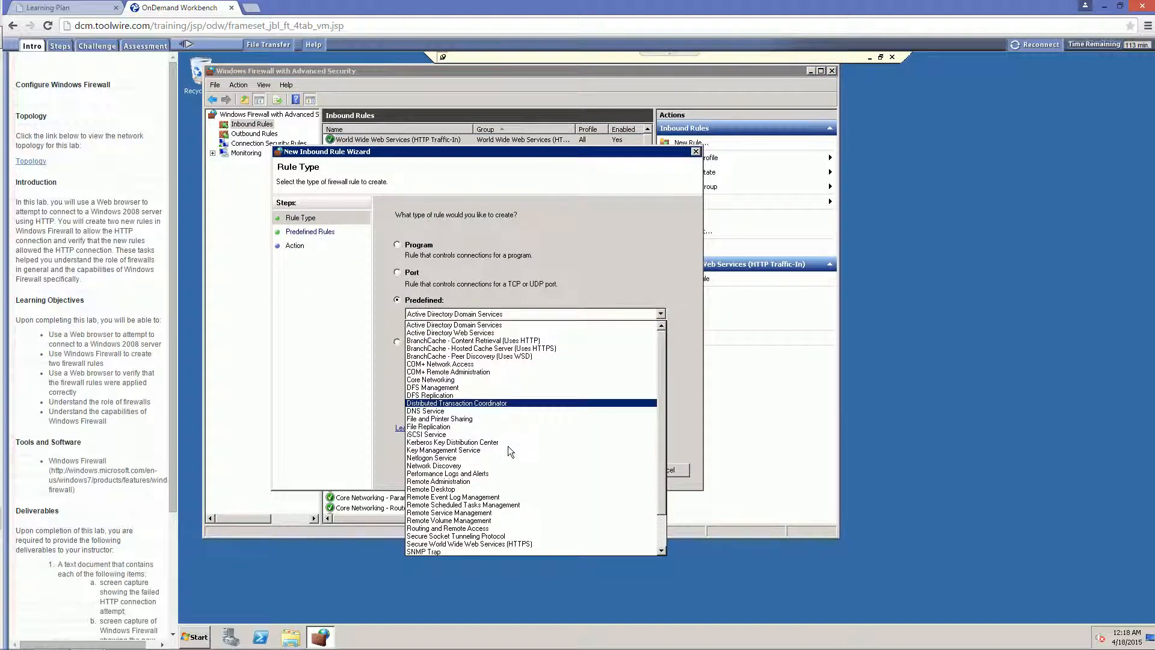
pyautogui.click(435, 545)
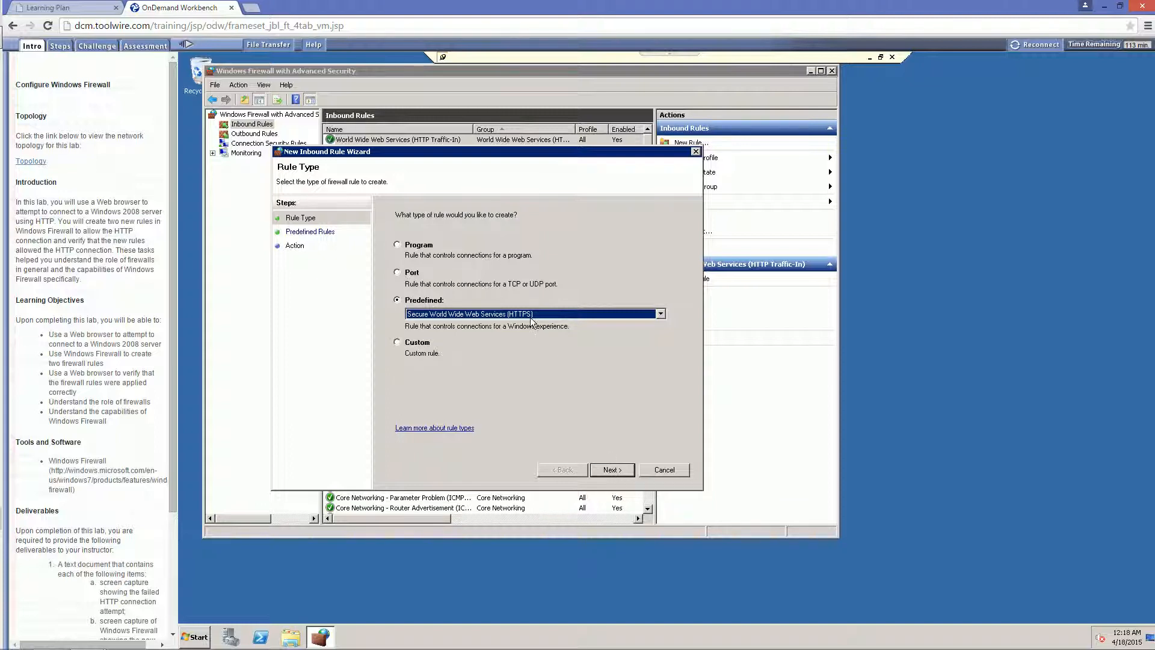
pyautogui.click(609, 472)
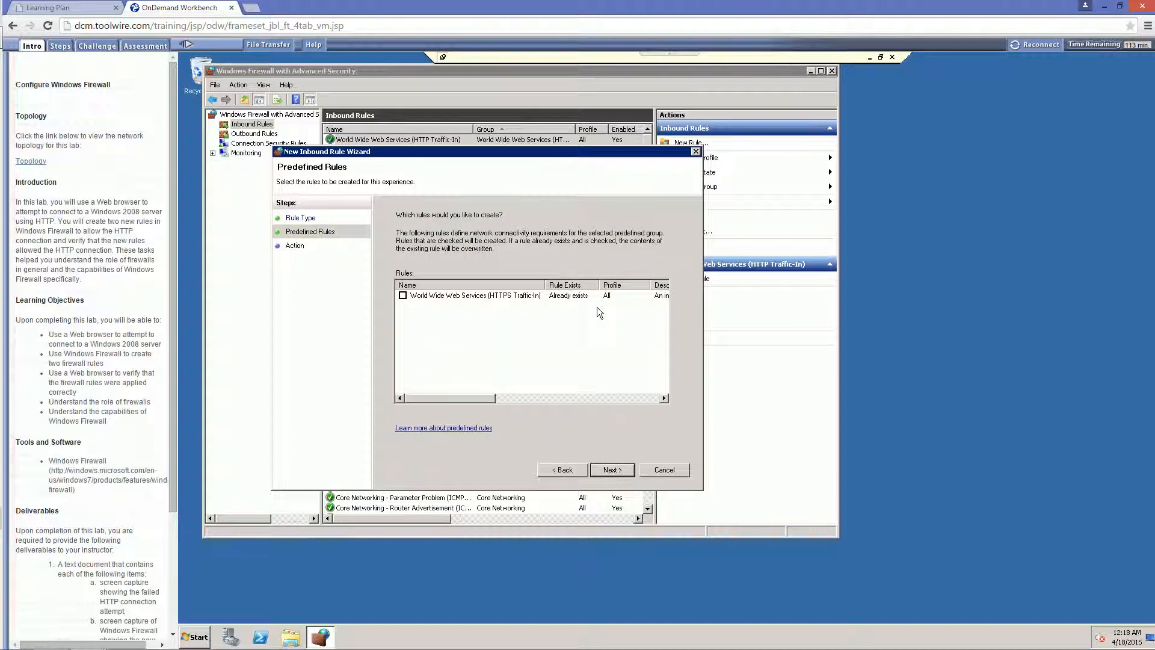
pyautogui.click(403, 296)
pyautogui.click(609, 473)
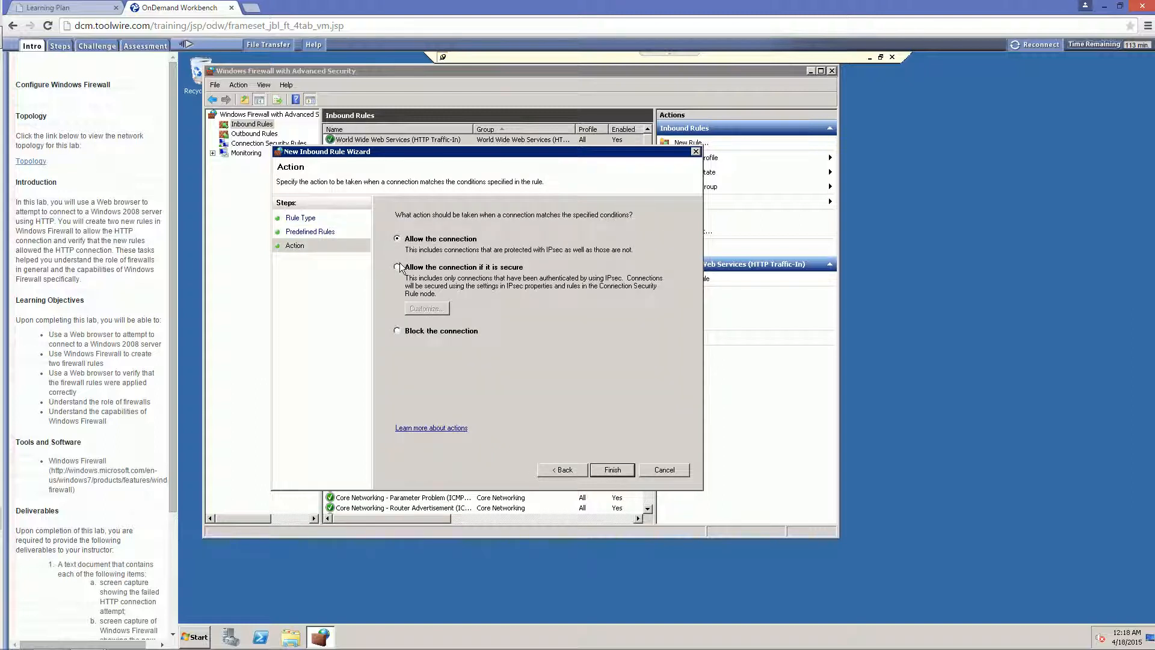
pyautogui.click(614, 471)
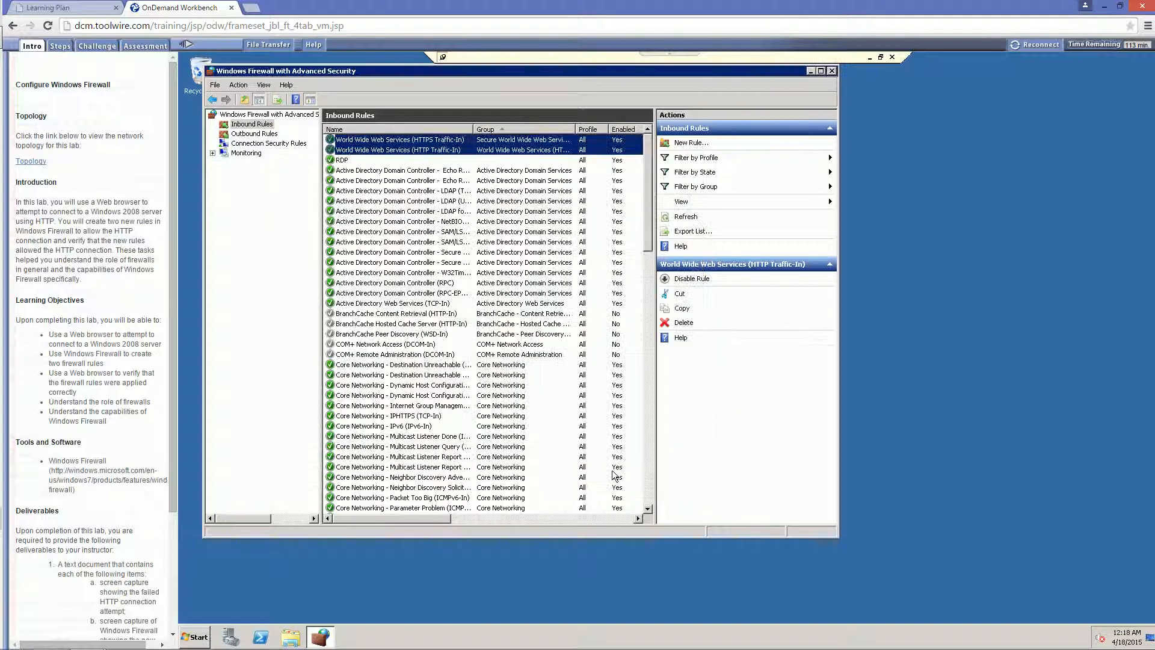
pyautogui.click(469, 305)
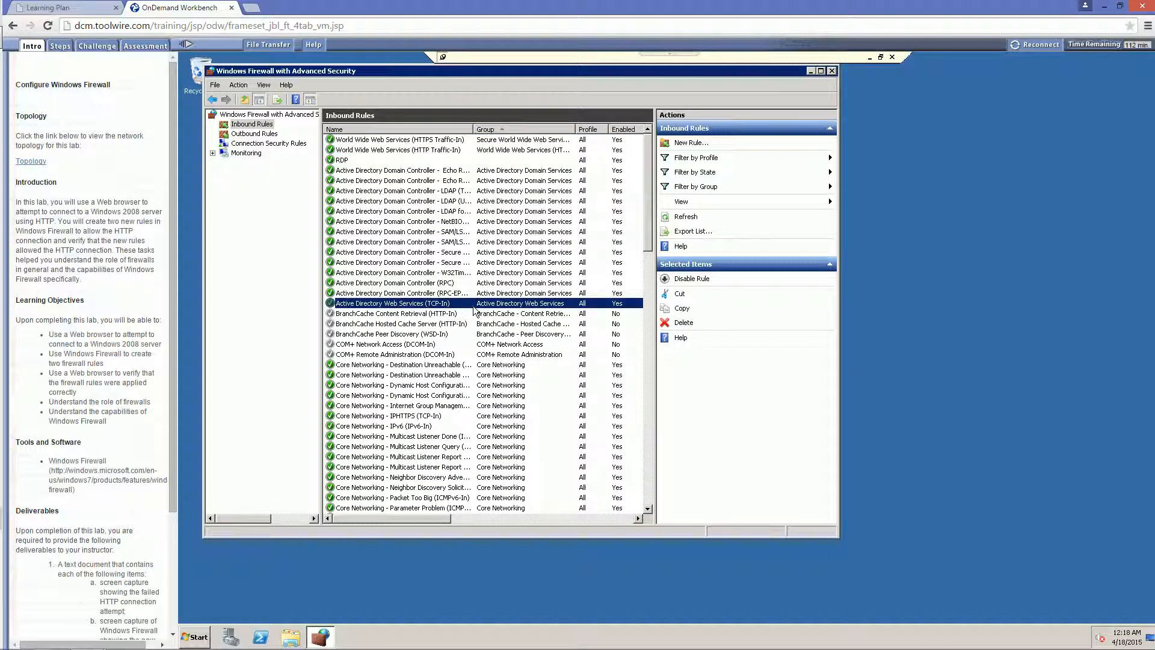
# Step: Disconnect the server session and connect through TargetWindows02.rdp, logging on as student with the account password
pyautogui.click(892, 58)
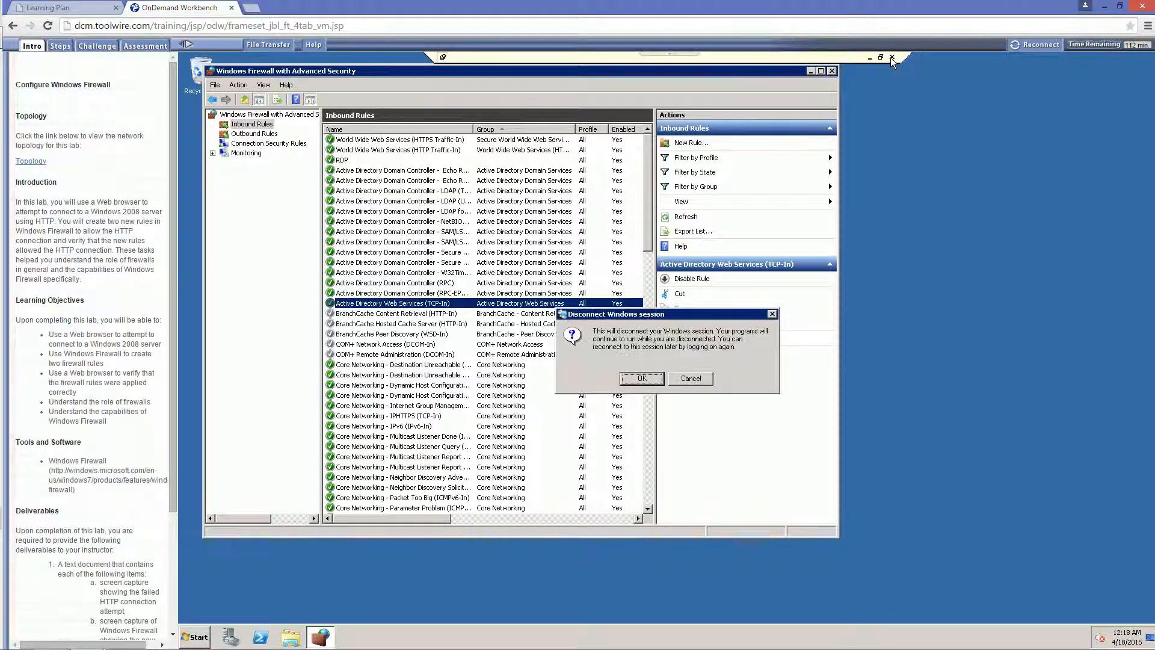
pyautogui.click(640, 378)
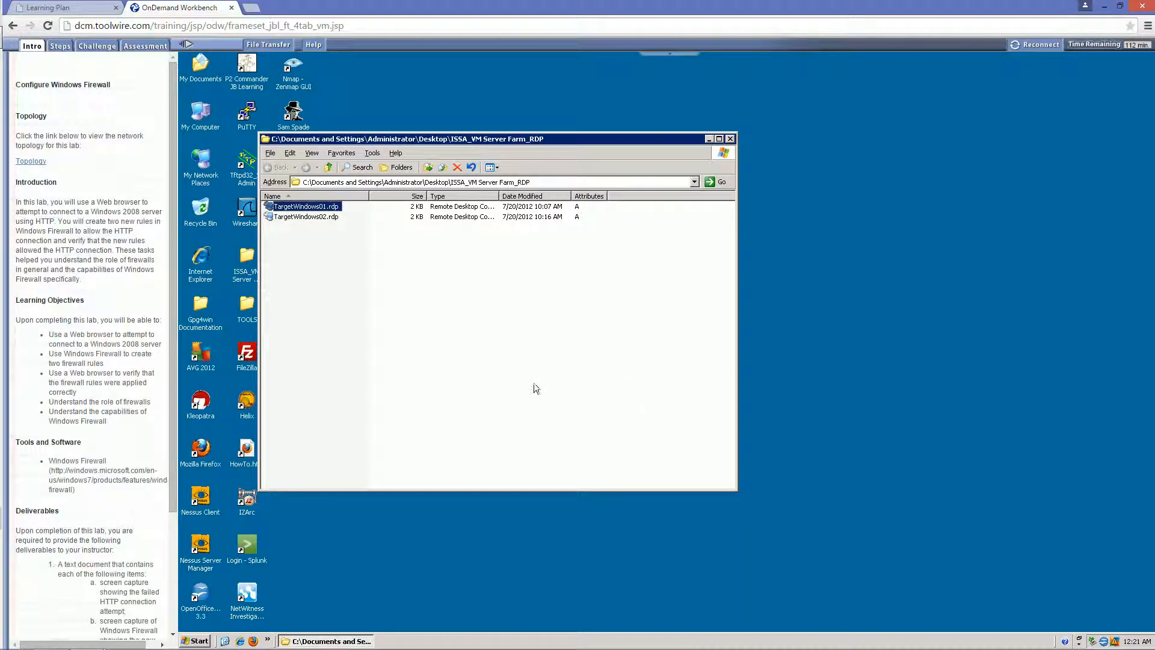
pyautogui.doubleClick(296, 218)
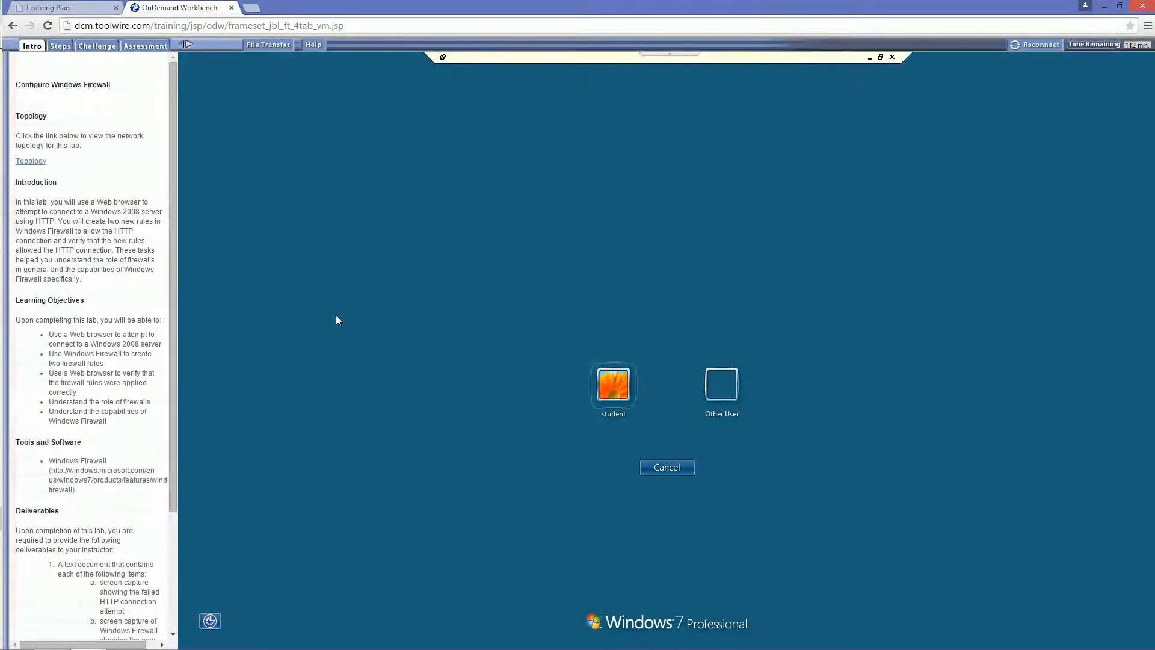
pyautogui.click(626, 386)
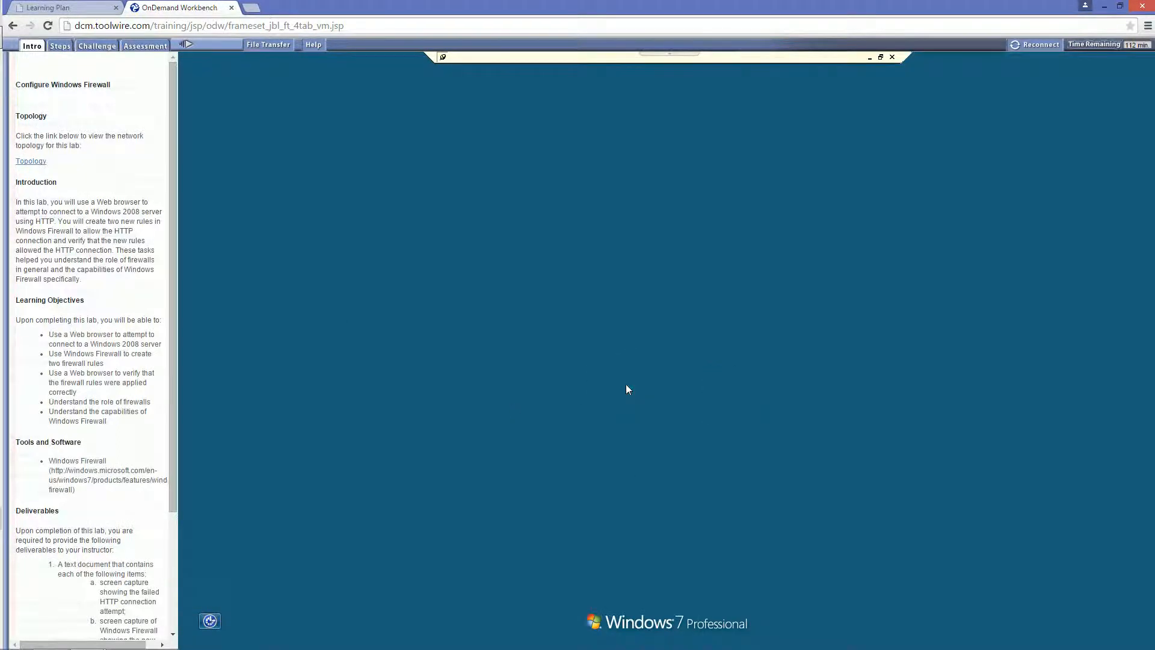
pyautogui.press('capslock')
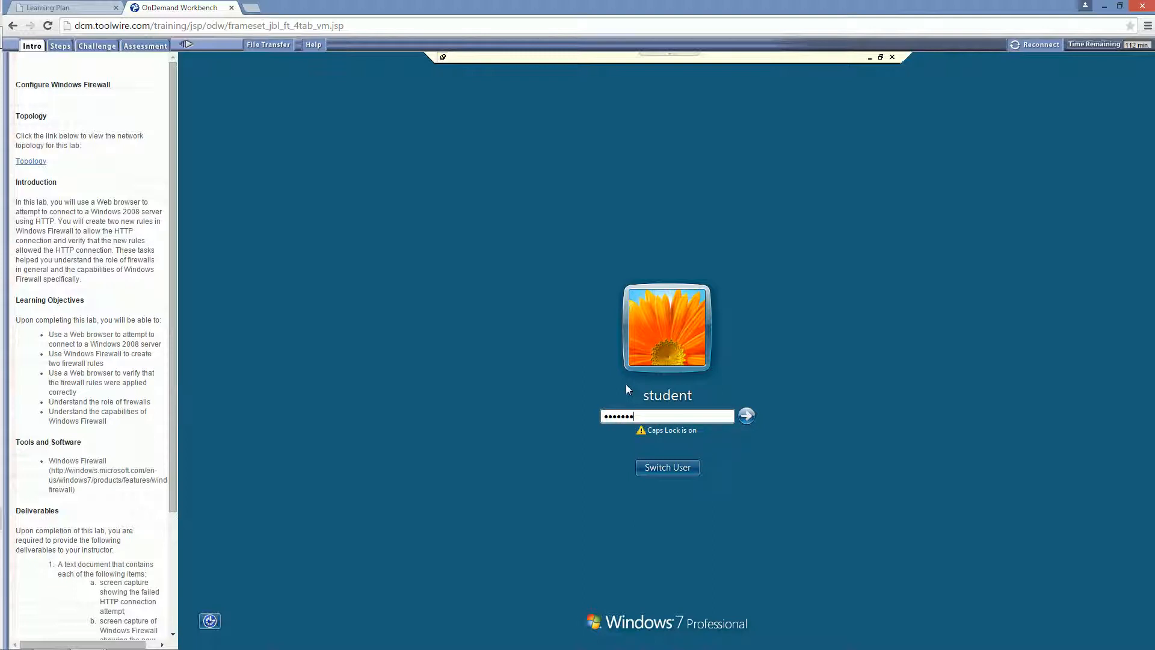
pyautogui.press('capslock')
pyautogui.press('Return')
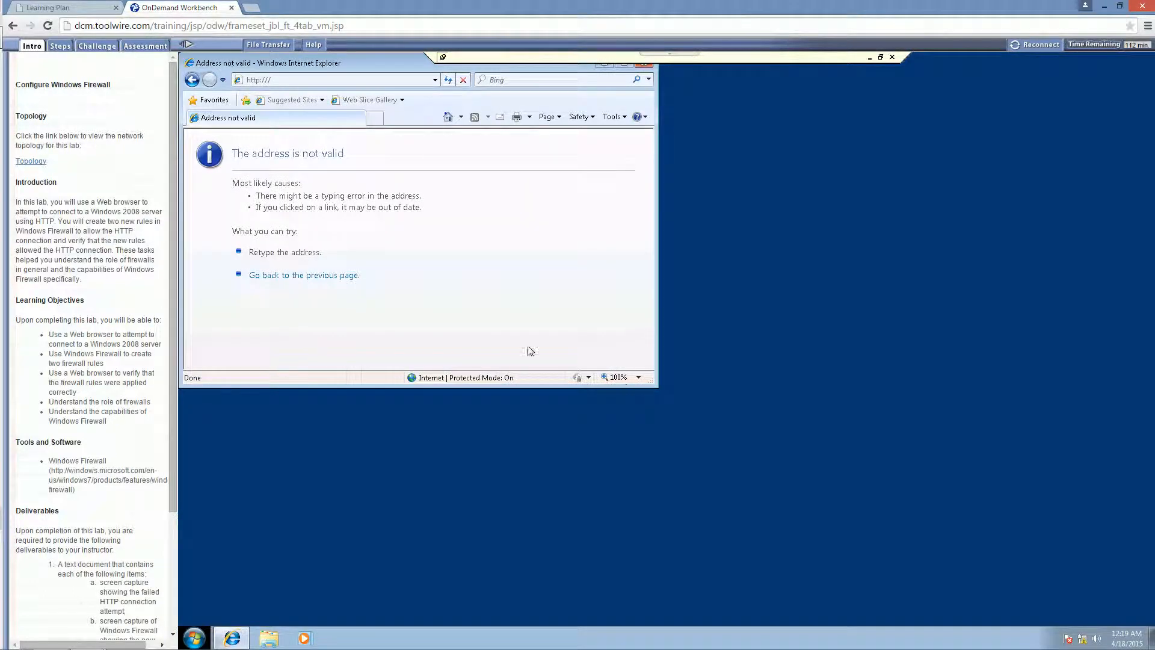
# Step: Load 172.30.0.103 in Internet Explorer to test the HTTP connection to the server
pyautogui.click(307, 84)
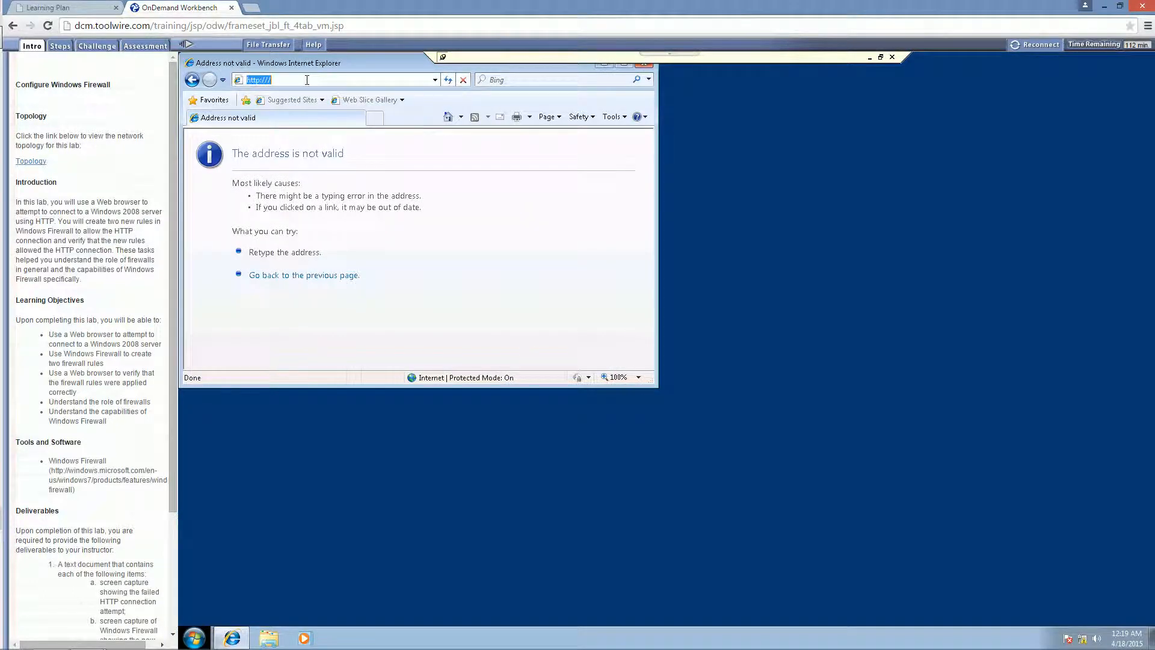
pyautogui.write('172')
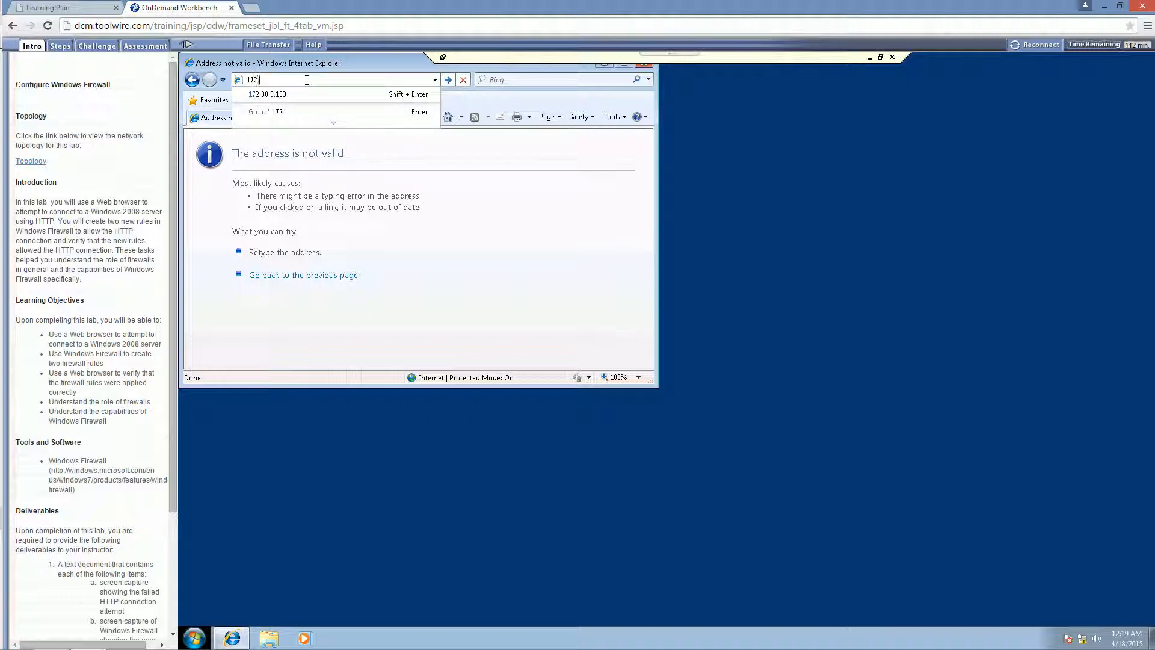
pyautogui.write('.30.0.103')
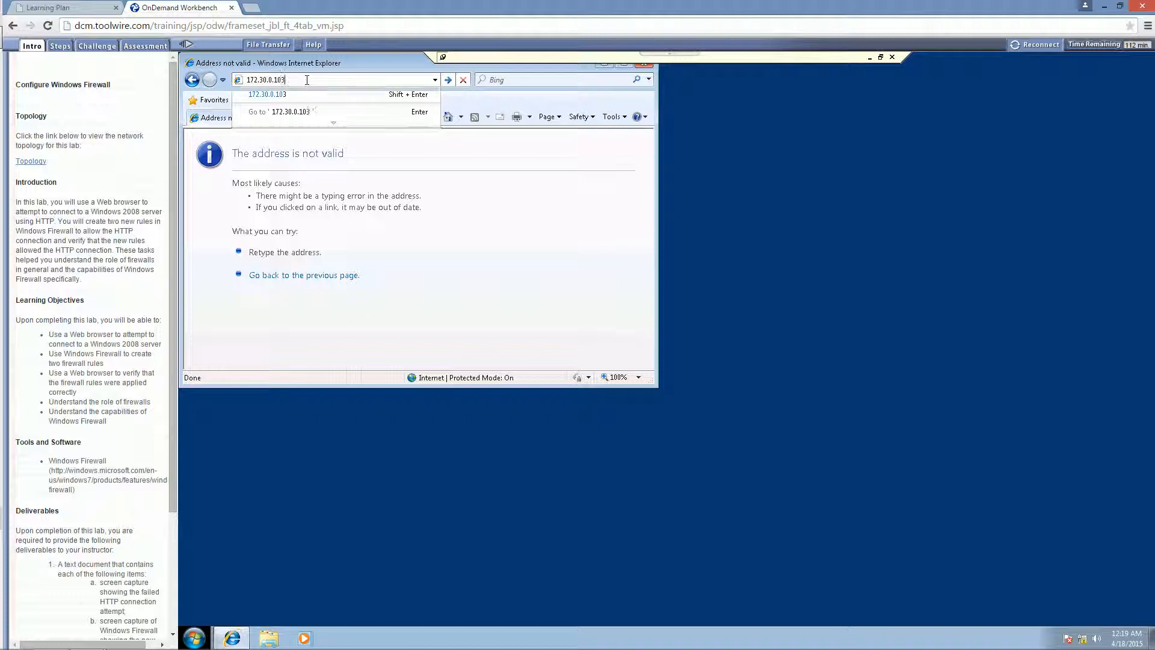
pyautogui.press('Return')
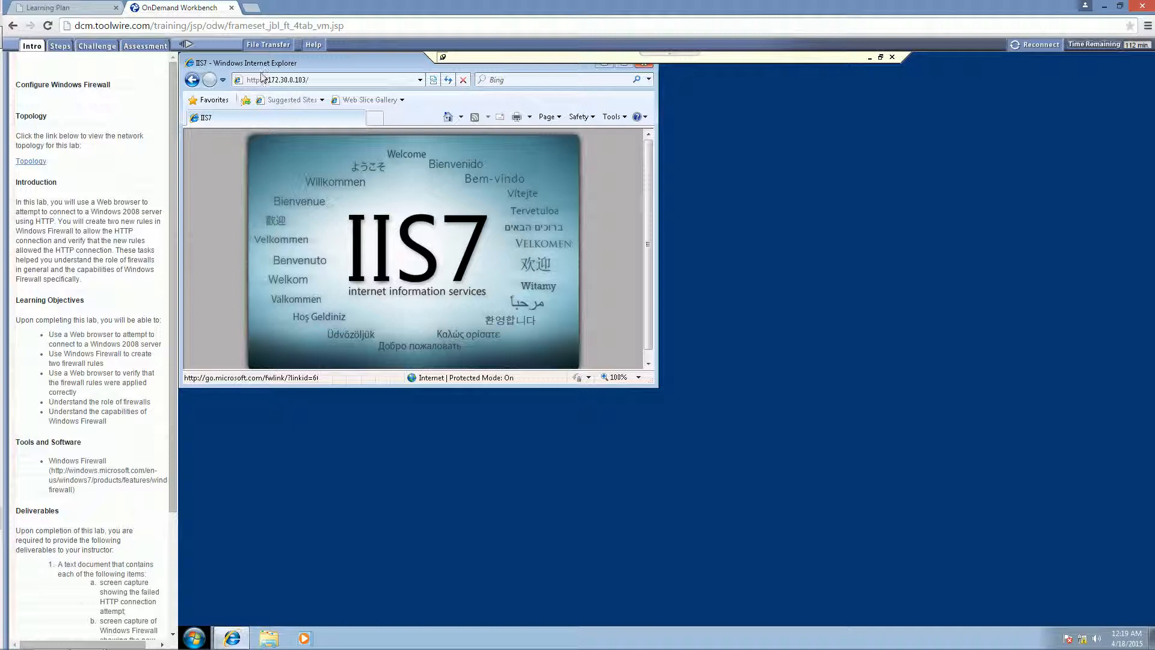
pyautogui.click(292, 80)
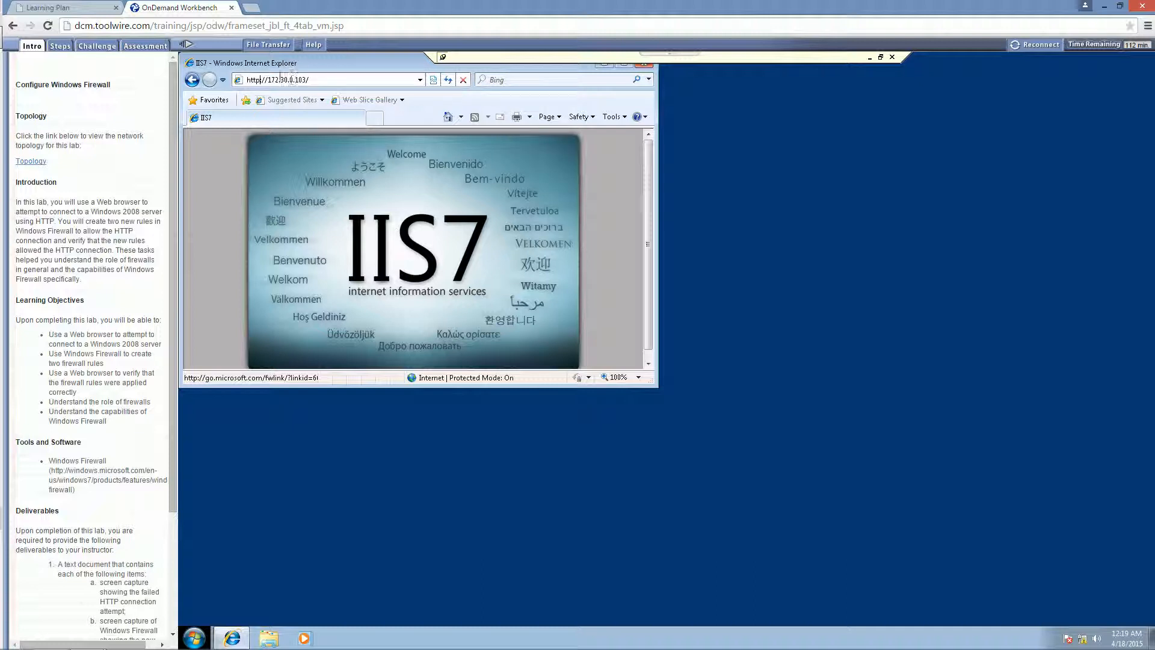
pyautogui.write('s')
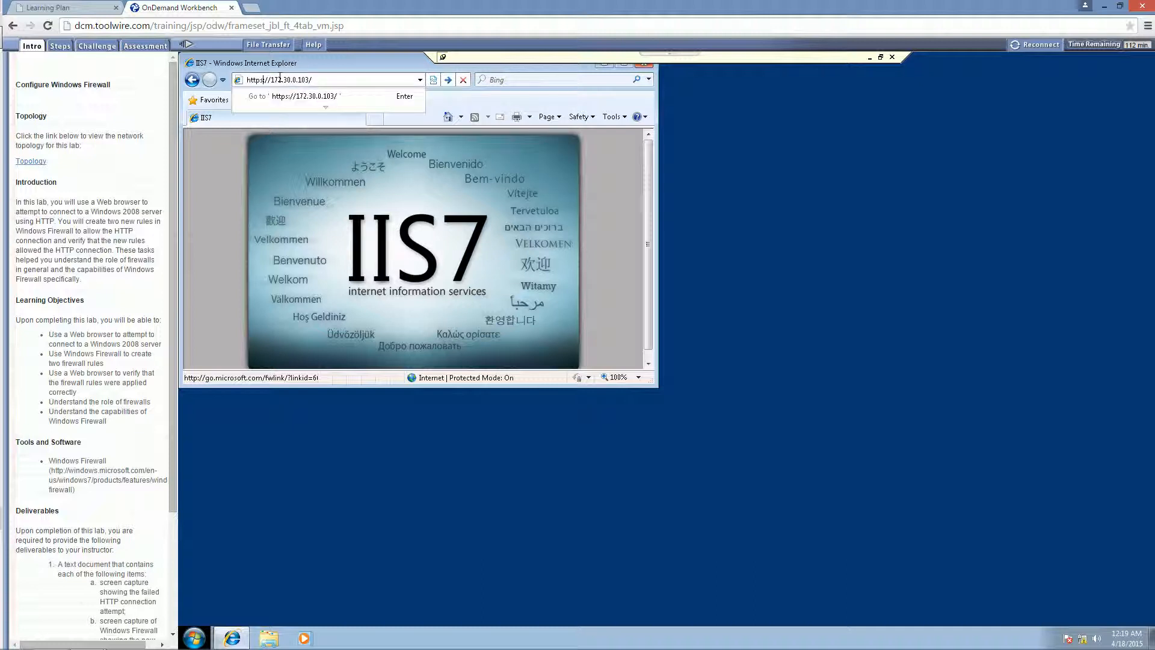
pyautogui.press('Return')
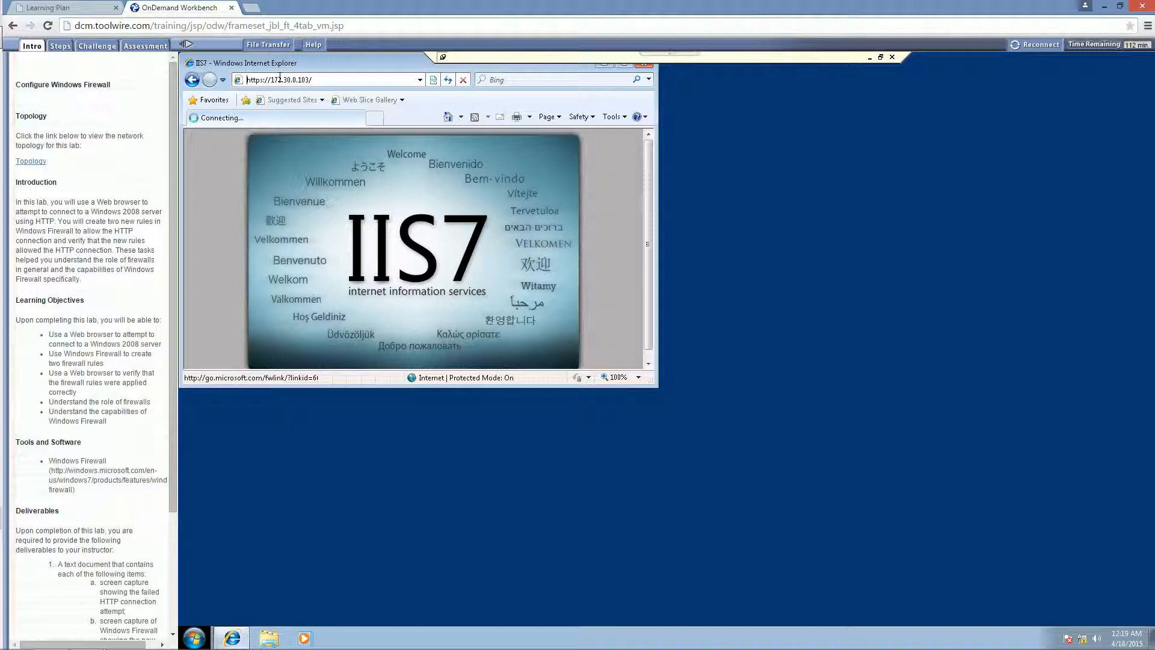